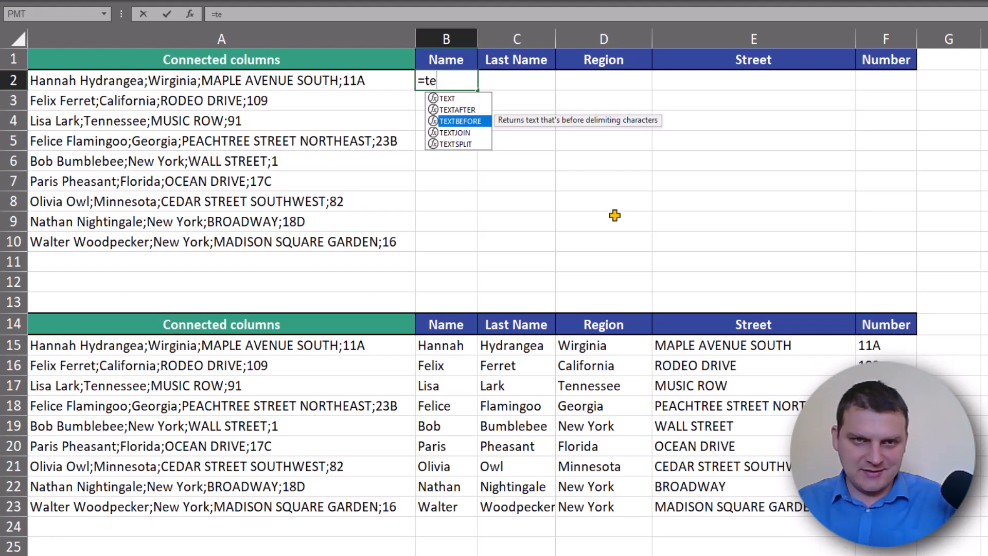
Examine the existing Region formula in cell D15 of the lower table, leaving it as it is
{"action": "key", "text": "Escape"}
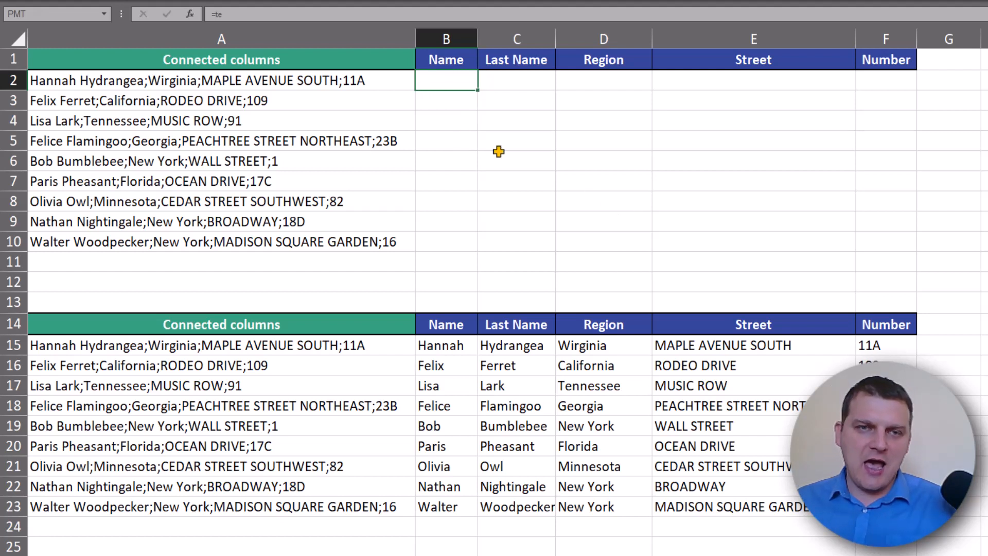
{"action": "left_click_drag", "start_coordinate": [381, 80], "coordinate": [420, 241]}
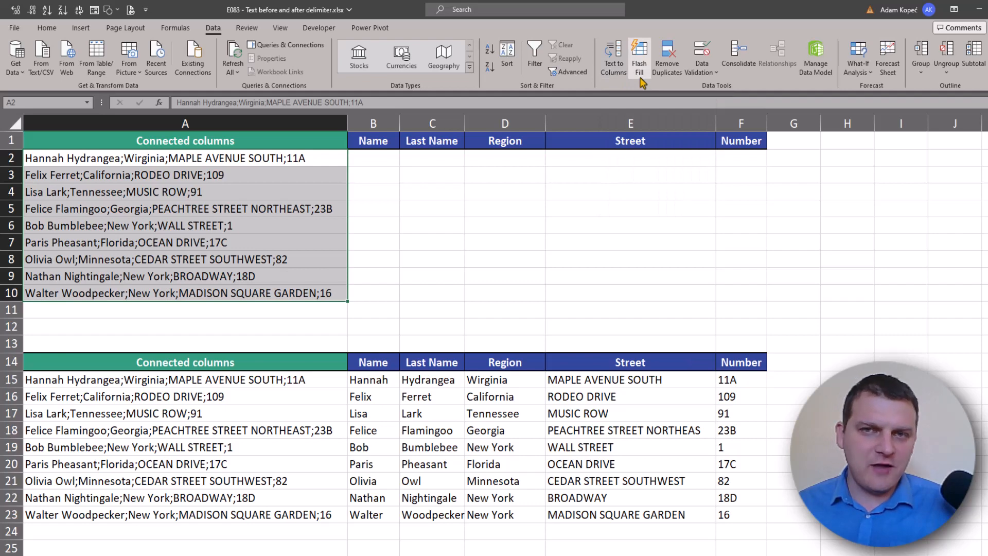
{"action": "double_click", "coordinate": [498, 385]}
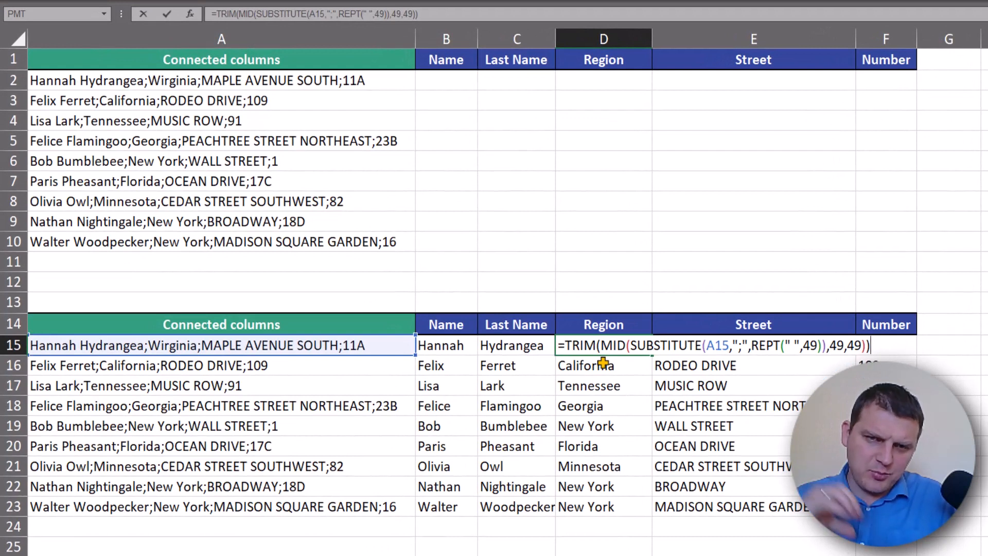
{"action": "key", "text": "Escape"}
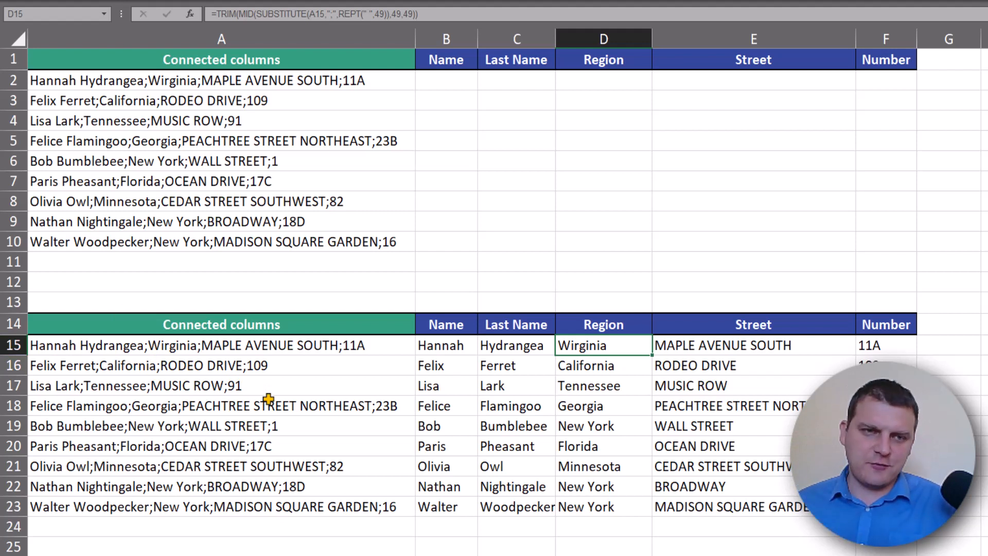
Enter =TEXTBEFORE(A2,";") in cell B2 to extract the text before the first semicolon
{"action": "left_click", "coordinate": [444, 84]}
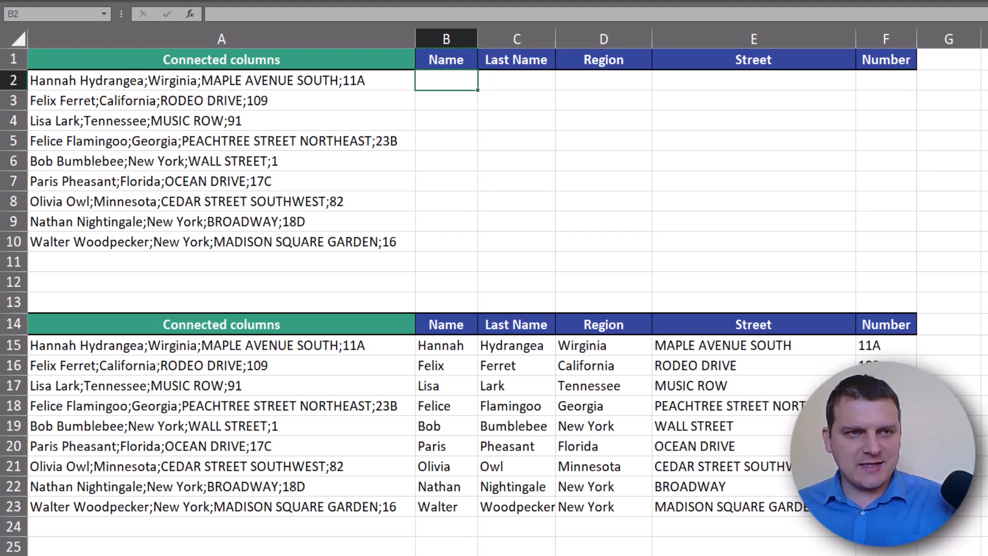
{"action": "mouse_move", "coordinate": [29, 94]}
{"action": "left_mouse_down"}
{"action": "mouse_move", "coordinate": [139, 89]}
{"action": "mouse_move", "coordinate": [164, 111]}
{"action": "left_mouse_up"}
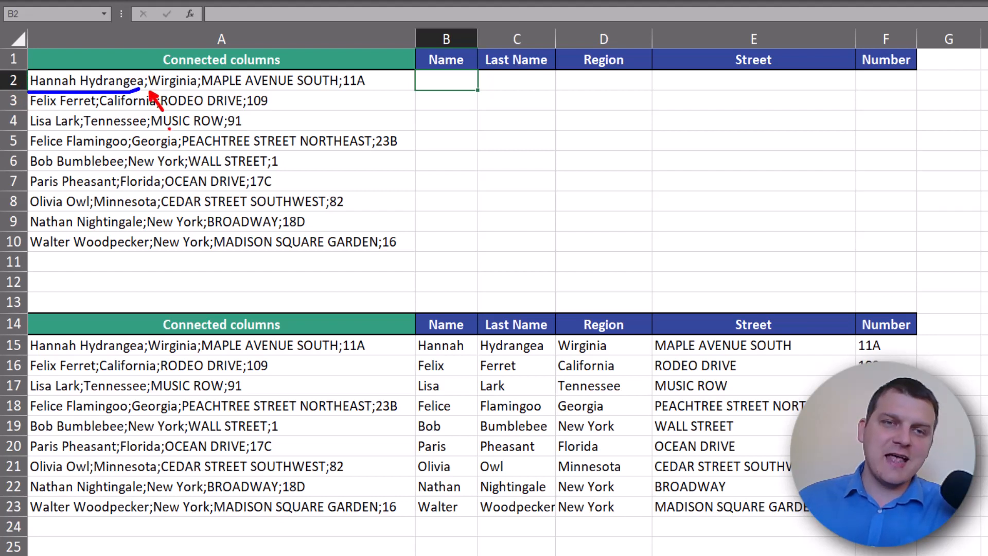
{"action": "key", "text": "Escape"}
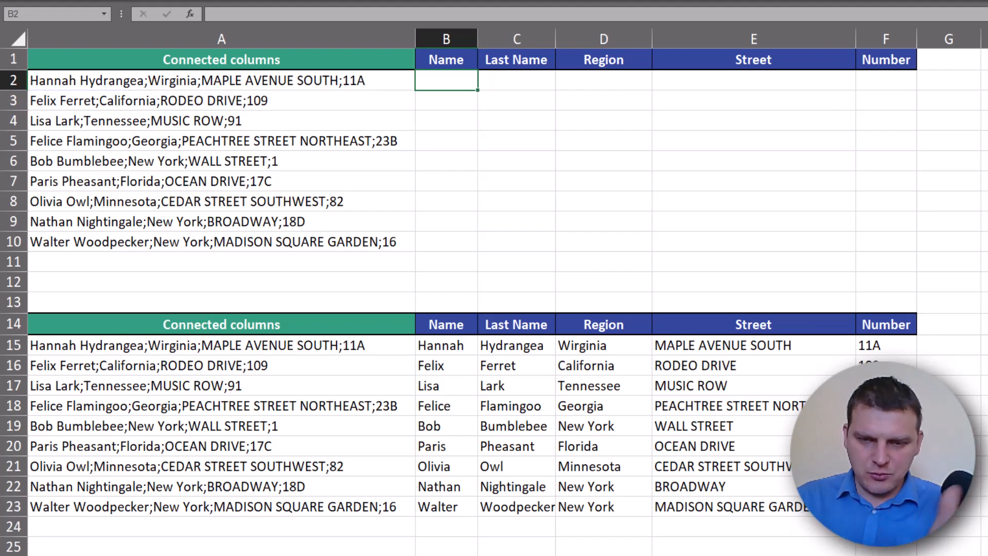
{"action": "type", "text": "=tex"}
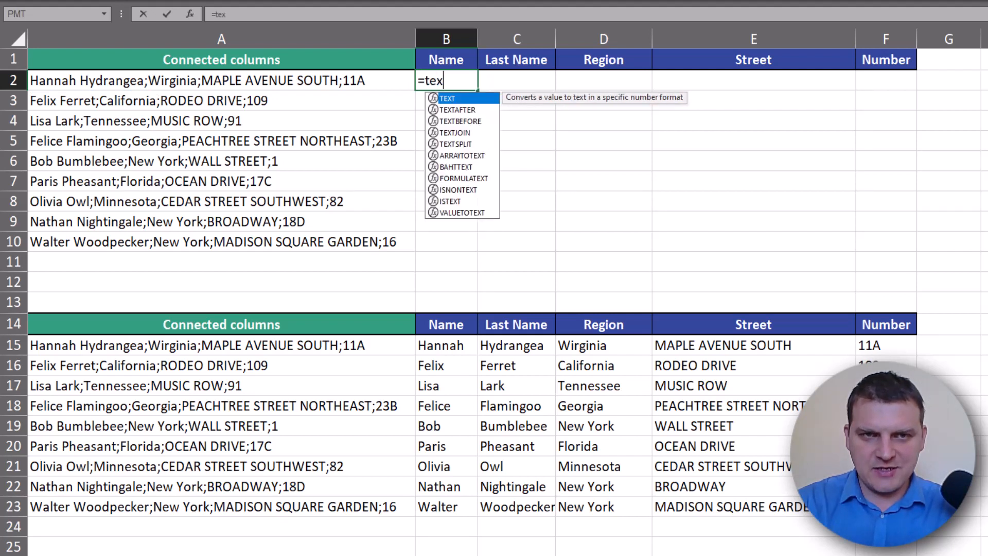
{"action": "key", "text": "Down"}
{"action": "key", "text": "Down"}
{"action": "key", "text": "Tab"}
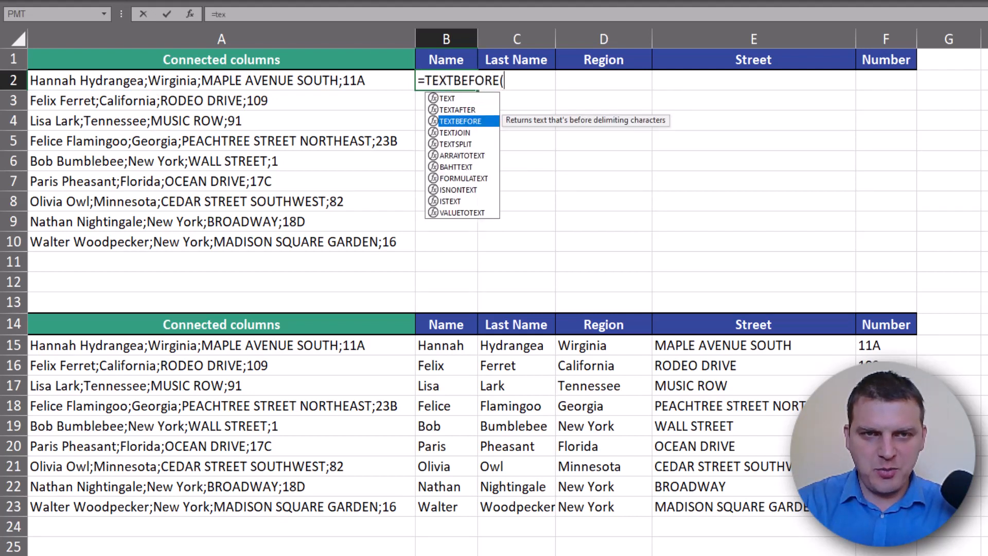
{"action": "left_click", "coordinate": [178, 81]}
{"action": "type", "text": ","}
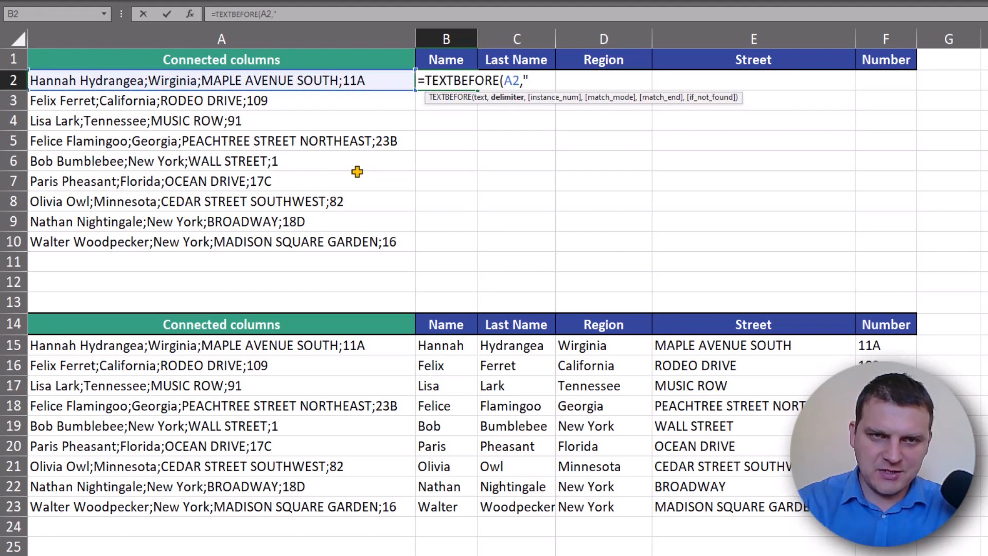
{"action": "type", "text": "\";\""}
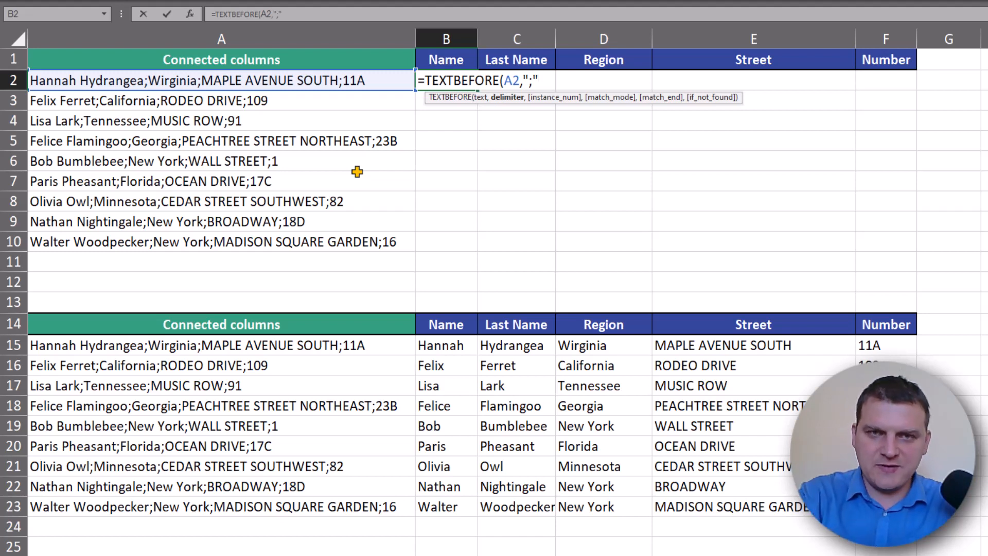
{"action": "type", "text": ")"}
{"action": "key", "text": "Return"}
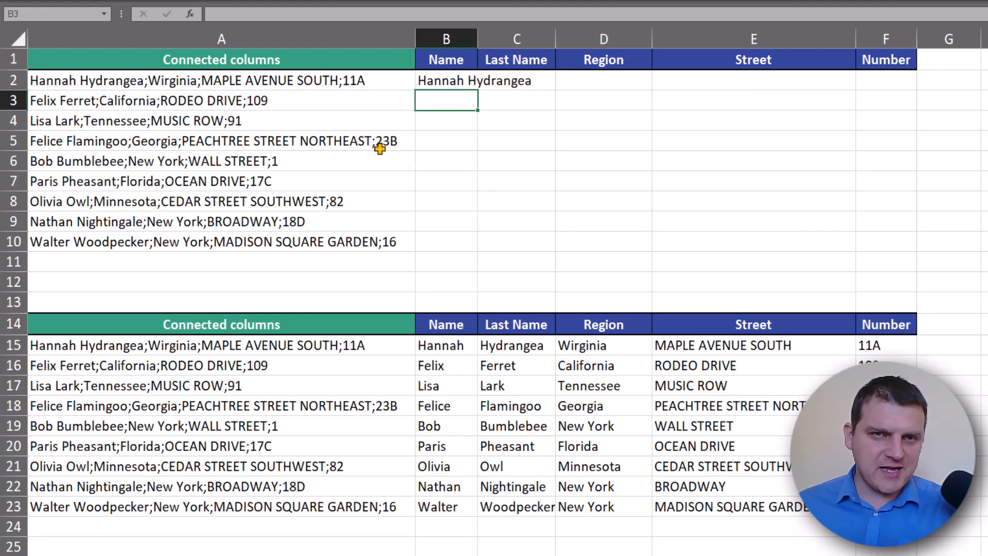
Change the delimiter in B2's TEXTBEFORE formula to a space, giving =TEXTBEFORE(A2," ")
{"action": "left_click", "coordinate": [466, 78]}
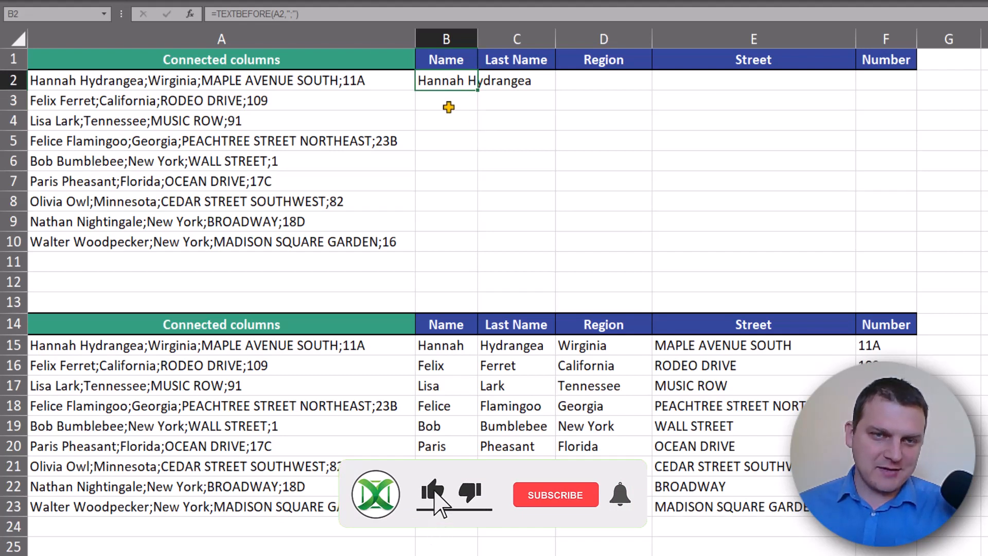
{"action": "left_click", "coordinate": [539, 92]}
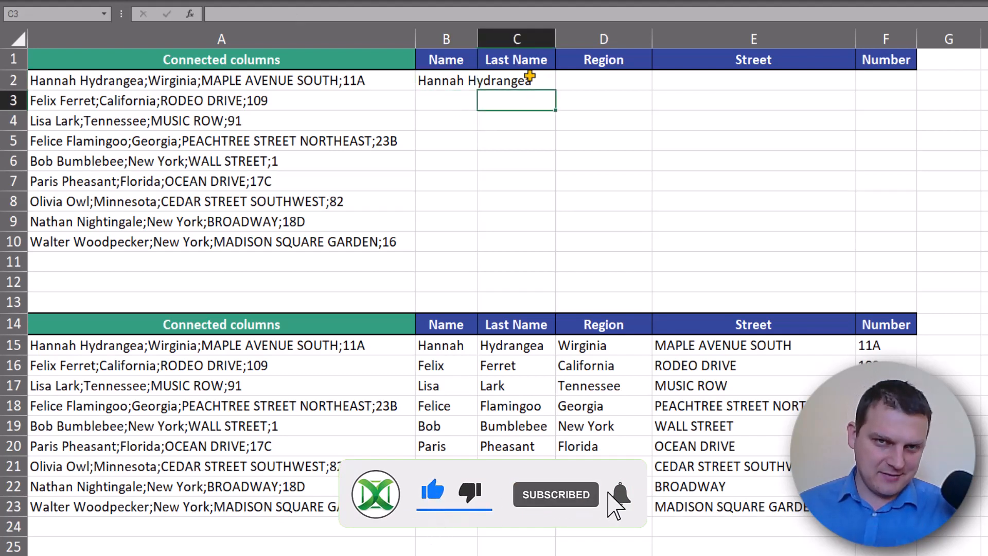
{"action": "left_click", "coordinate": [529, 80]}
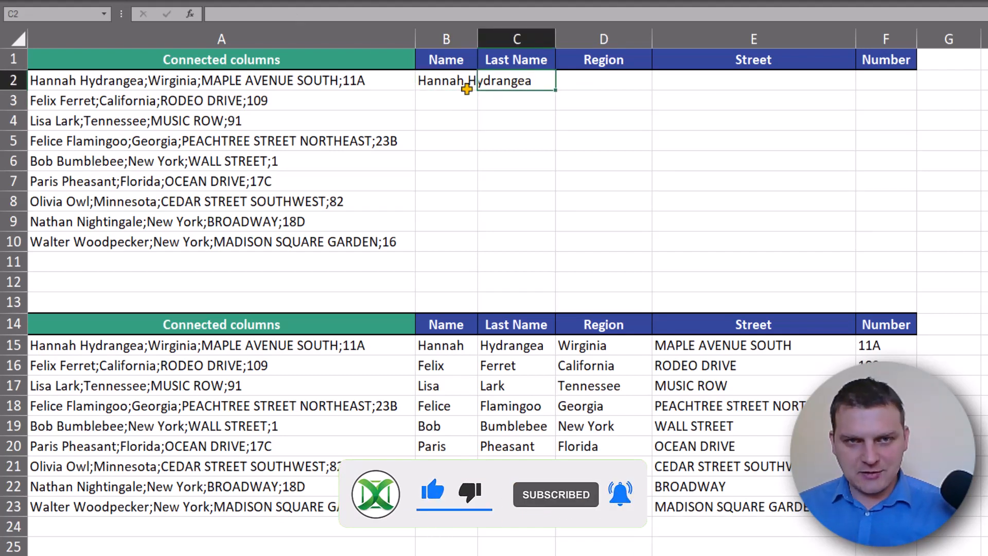
{"action": "left_click", "coordinate": [448, 80]}
{"action": "key", "text": "F2"}
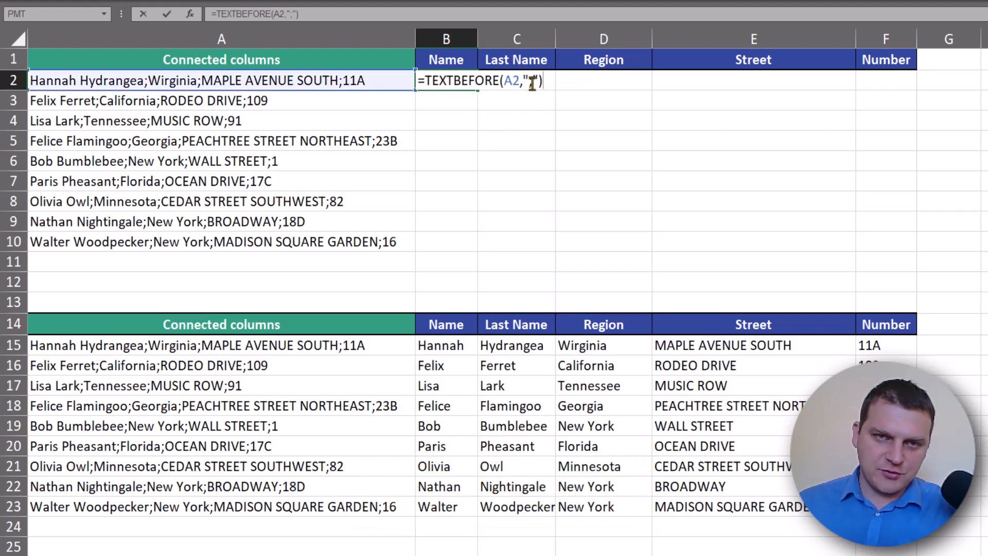
{"action": "left_click", "coordinate": [534, 80]}
{"action": "key", "text": "BackSpace"}
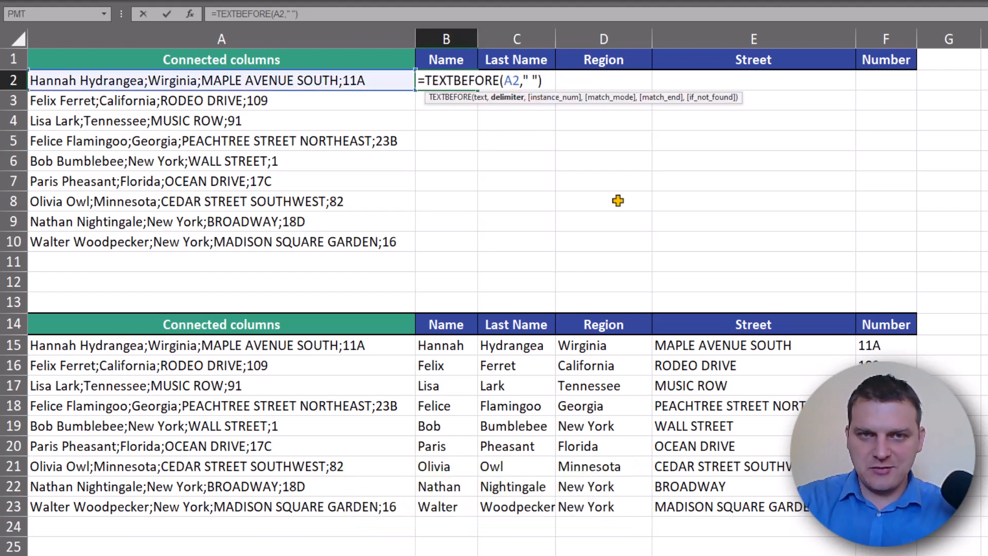
{"action": "key", "text": "Return"}
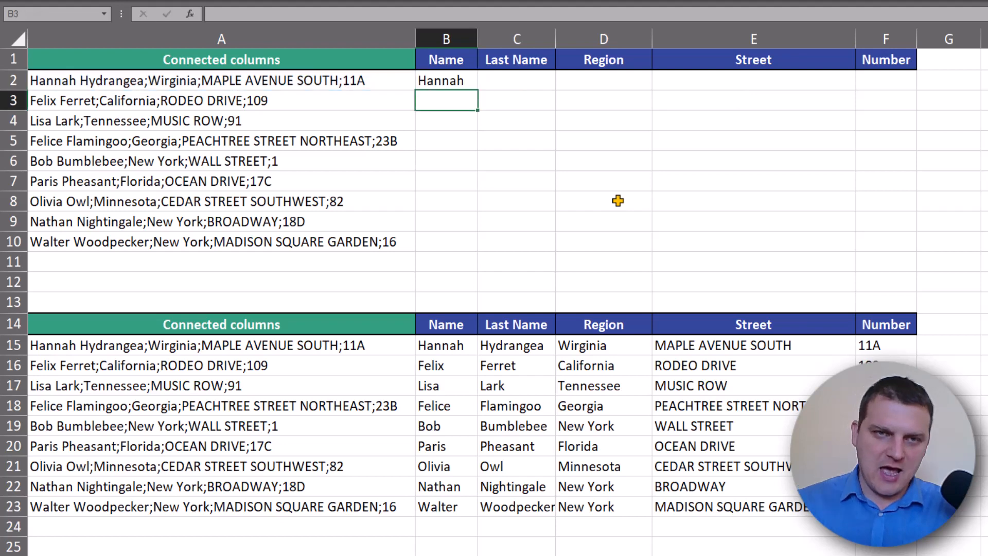
Check the character count of B2 with a temporary =LEN(B2) formula in C2, and clear that cell
{"action": "left_click", "coordinate": [492, 85]}
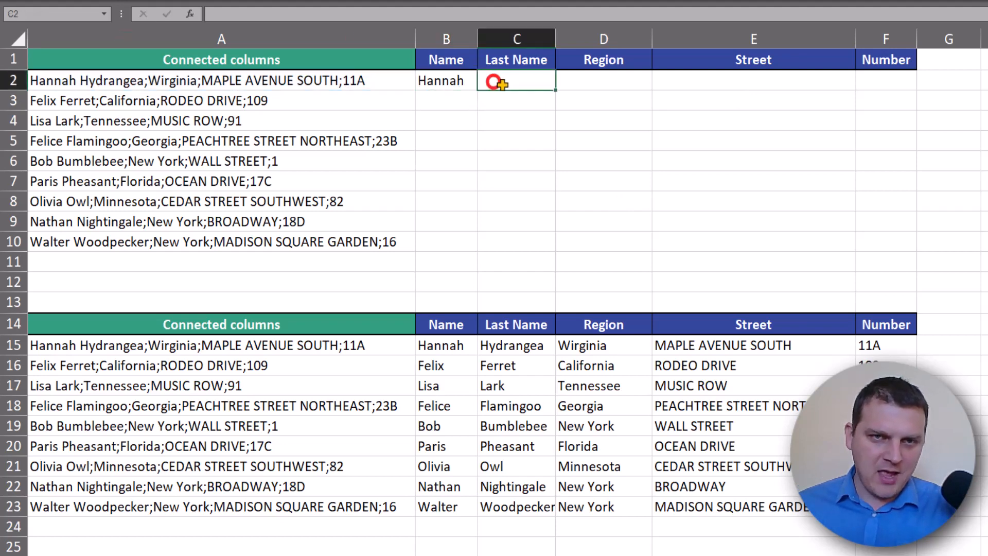
{"action": "type", "text": "=len"}
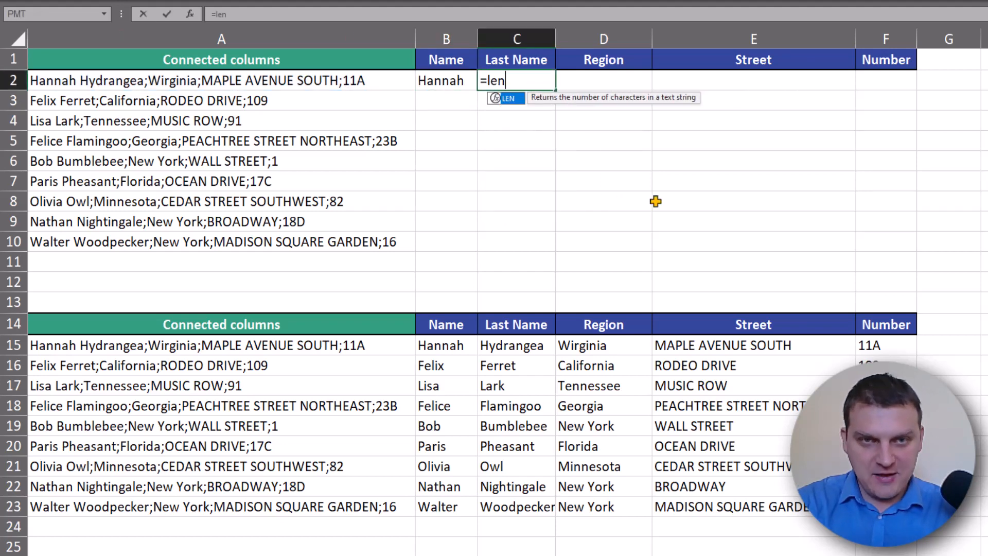
{"action": "key", "text": "Tab"}
{"action": "key", "text": "Left"}
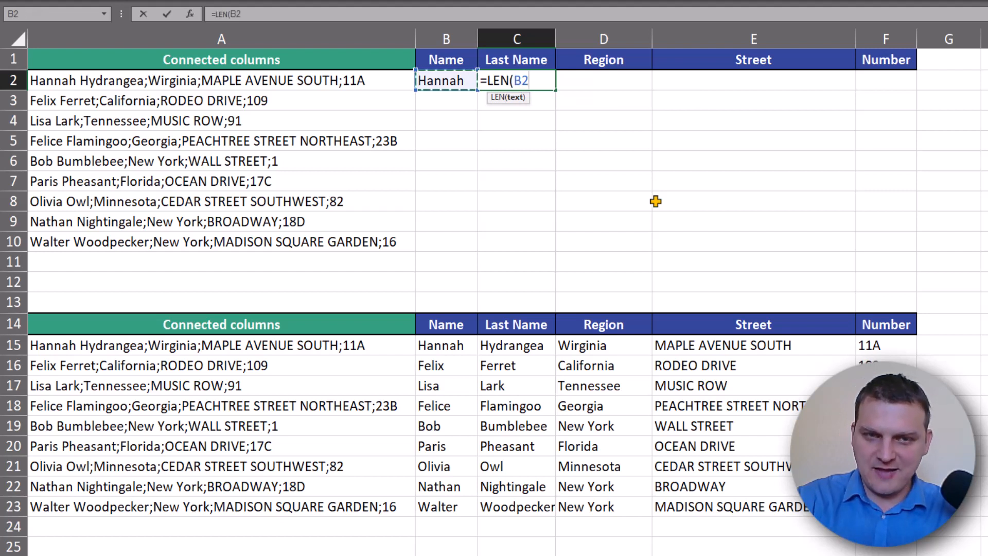
{"action": "type", "text": ")"}
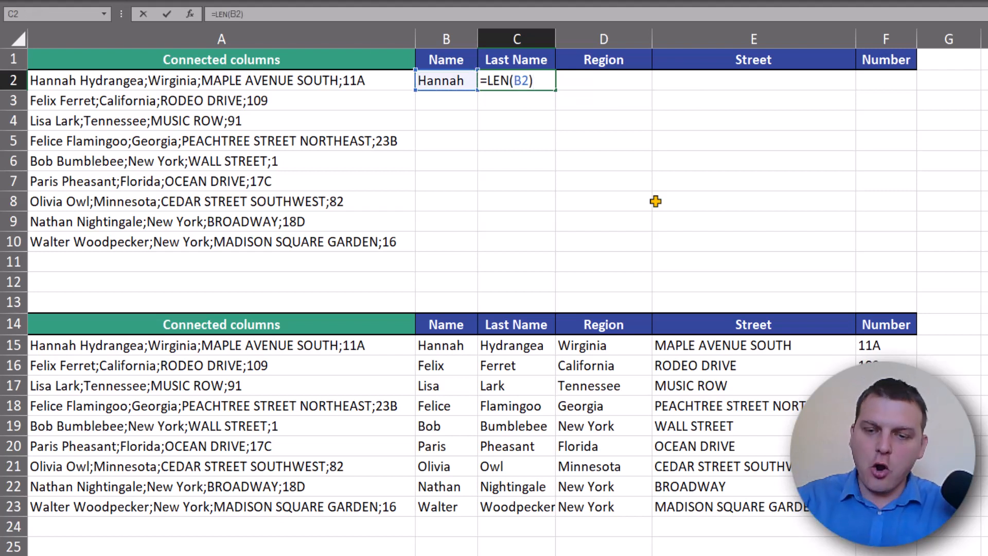
{"action": "key", "text": "Return"}
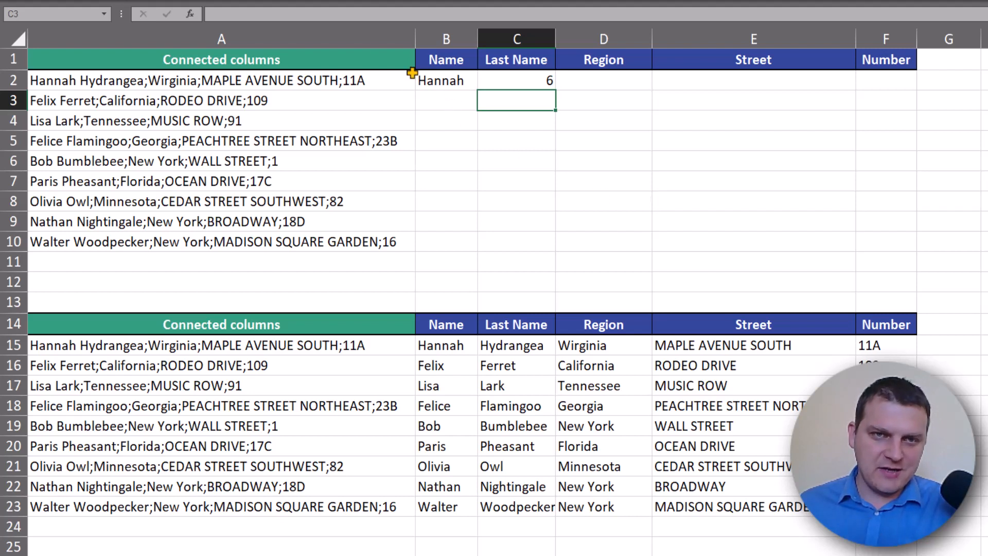
{"action": "left_click", "coordinate": [527, 78]}
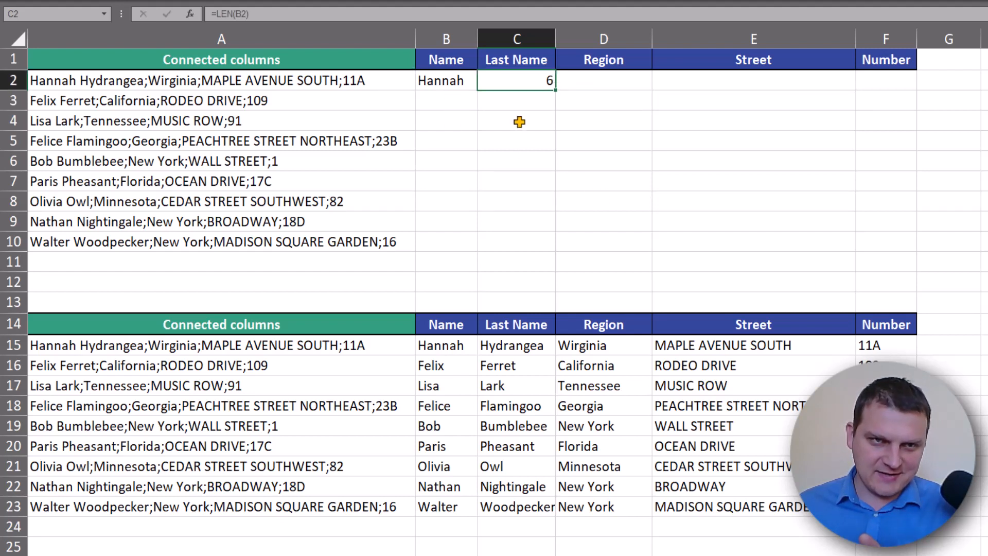
{"action": "left_click", "coordinate": [459, 80]}
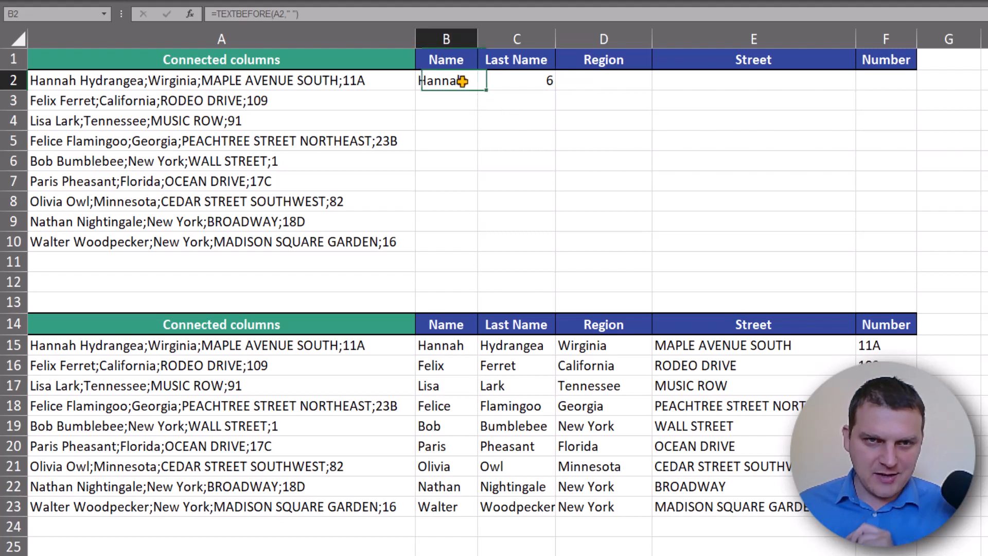
{"action": "left_click", "coordinate": [511, 81]}
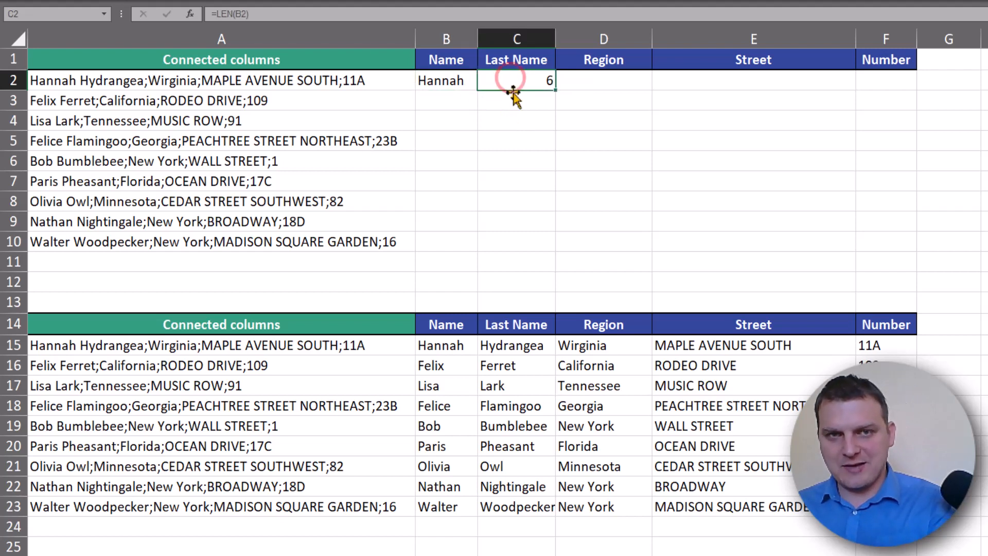
{"action": "key", "text": "Delete"}
Fill the TEXTBEFORE formula from B2 down through B10 in the Name column
{"action": "left_click", "coordinate": [461, 85]}
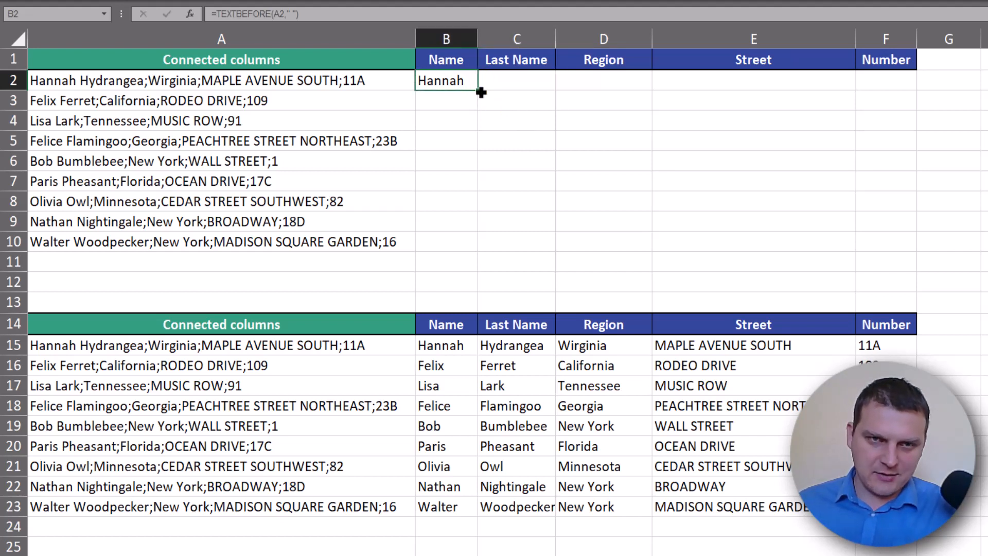
{"action": "double_click", "coordinate": [478, 90]}
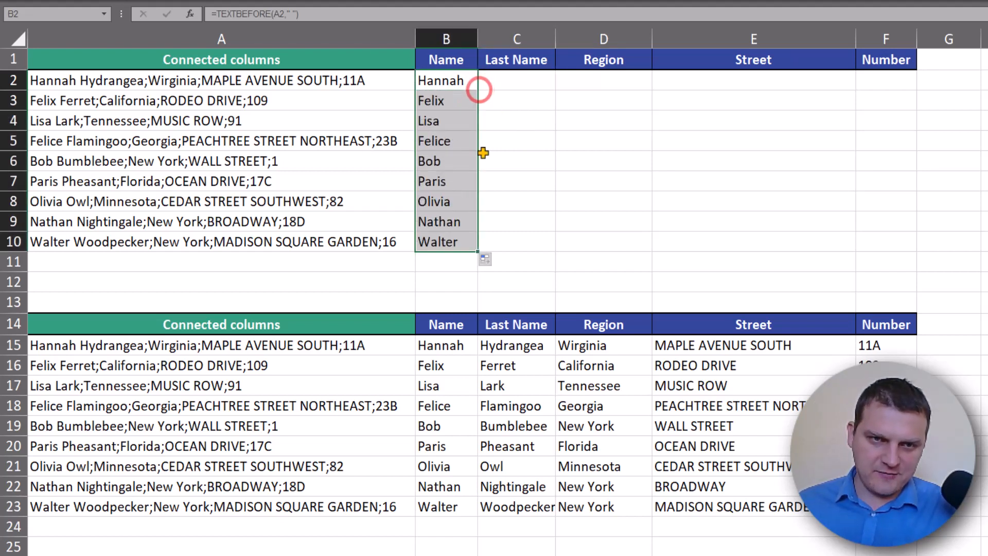
Enter =TEXTBEFORE(A2,";") in cell C2 to extract the text before the first semicolon
{"action": "left_click", "coordinate": [542, 78]}
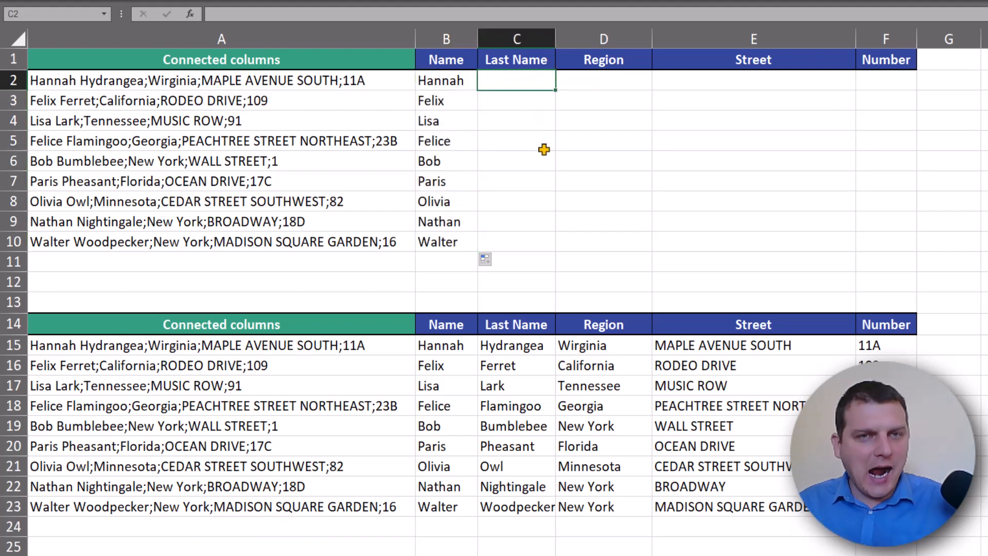
{"action": "type", "text": "=te"}
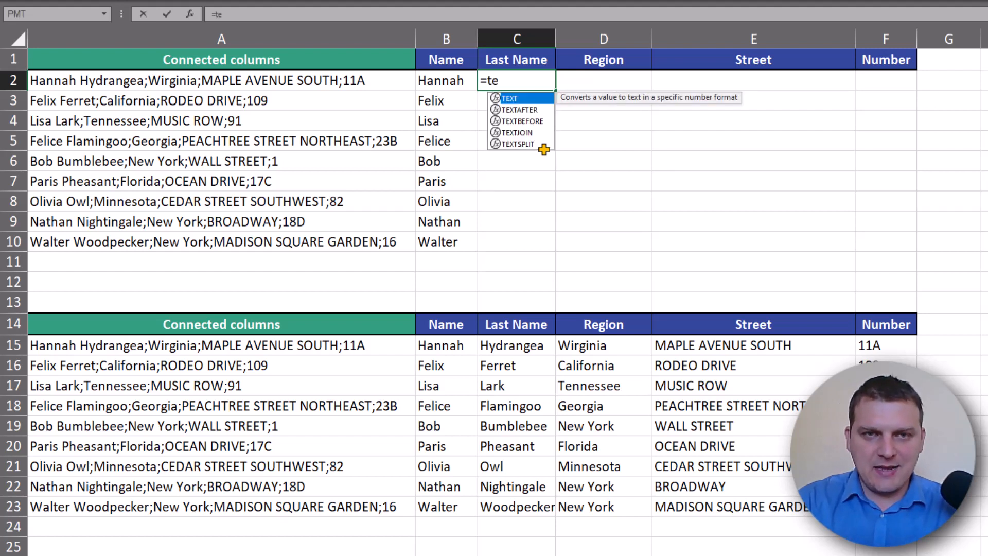
{"action": "key", "text": "Down"}
{"action": "key", "text": "Down"}
{"action": "key", "text": "Tab"}
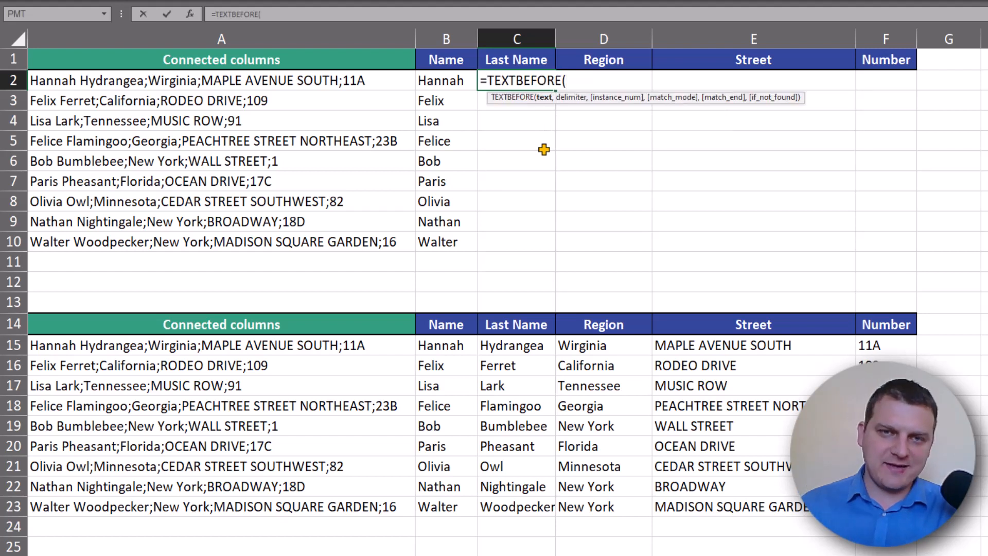
{"action": "left_click", "coordinate": [298, 78]}
{"action": "type", "text": ";"}
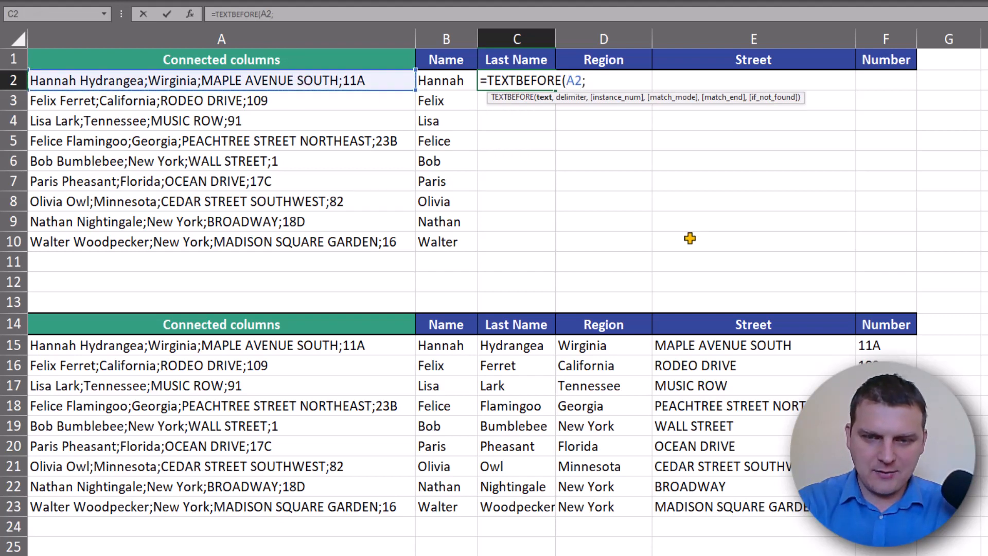
{"action": "type", "text": "\""}
{"action": "key", "text": "BackSpace"}
{"action": "key", "text": "BackSpace"}
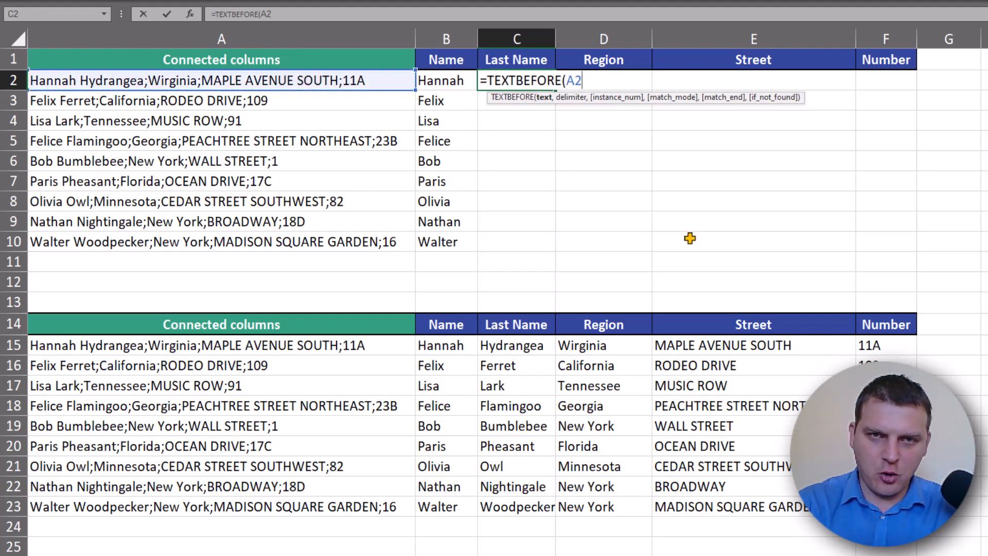
{"action": "type", "text": "\";\""}
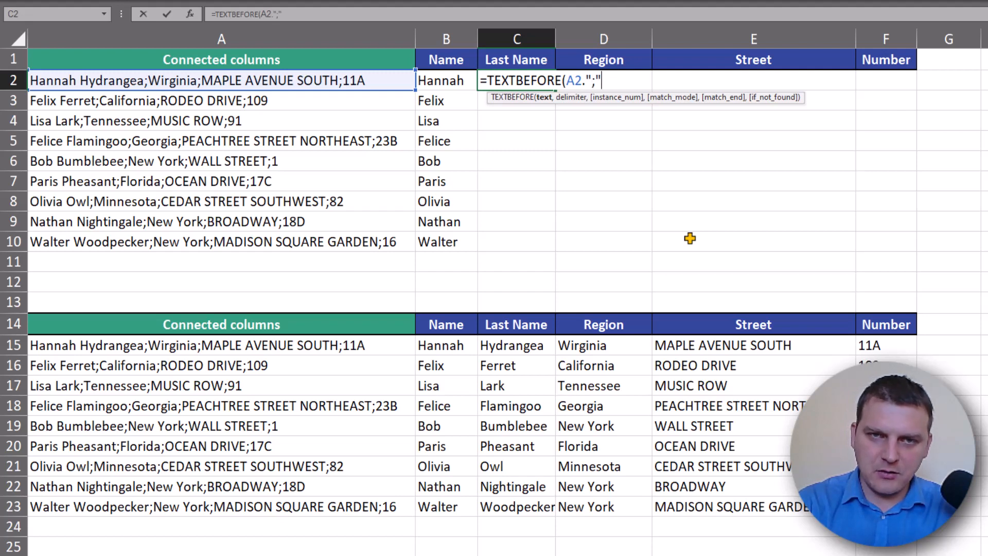
{"action": "key", "text": "BackSpace"}
{"action": "key", "text": "BackSpace"}
{"action": "type", "text": ","}
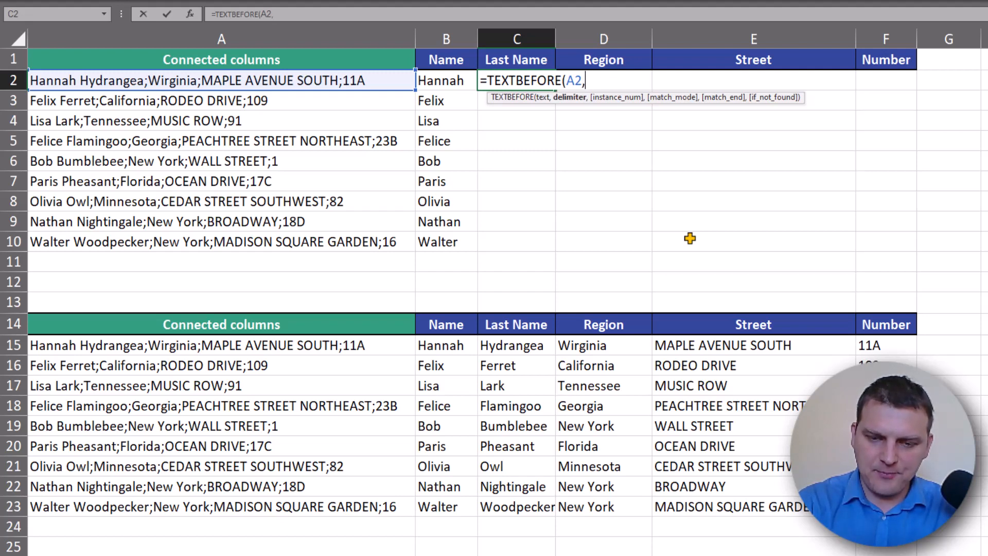
{"action": "type", "text": "\";\""}
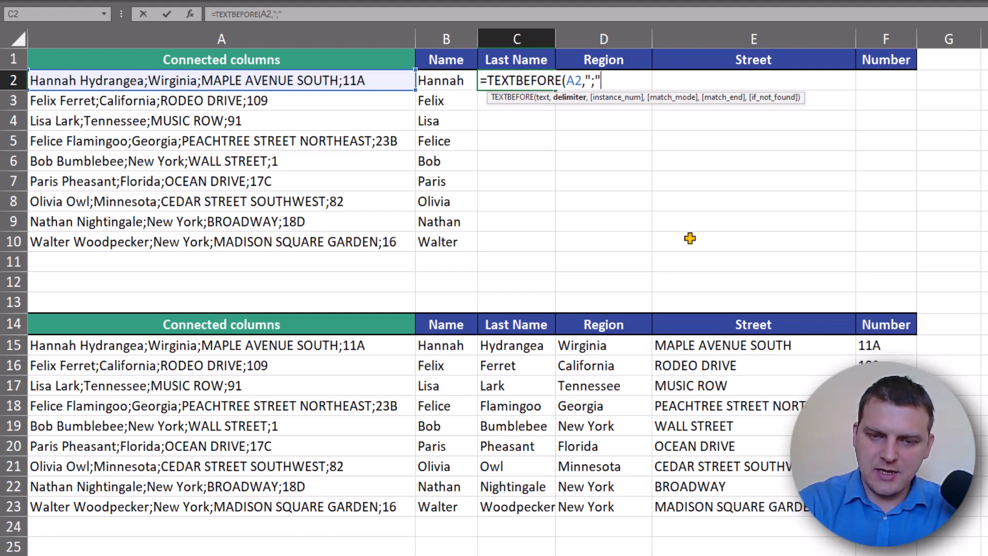
{"action": "type", "text": ")"}
{"action": "key", "text": "Return"}
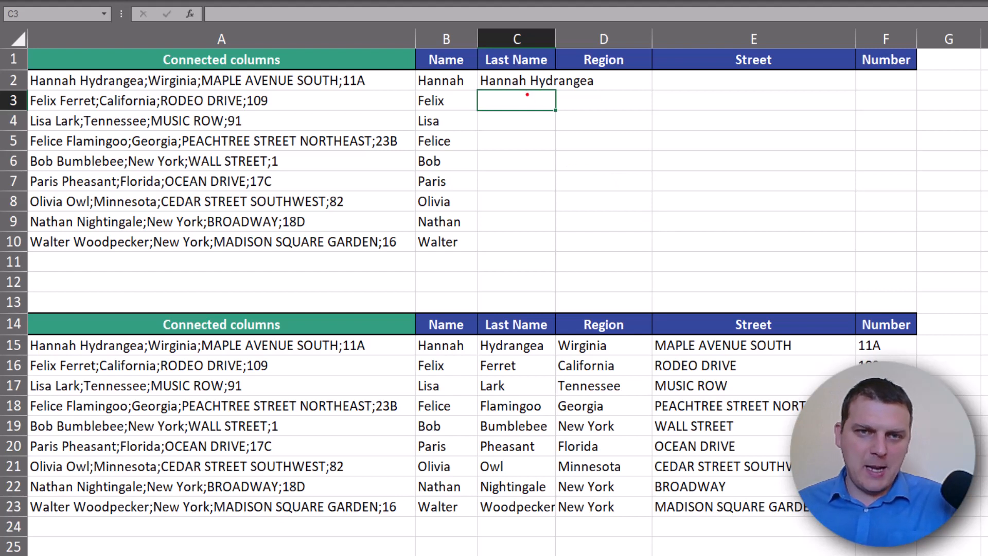
{"action": "left_click_drag", "start_coordinate": [527, 92], "coordinate": [524, 125]}
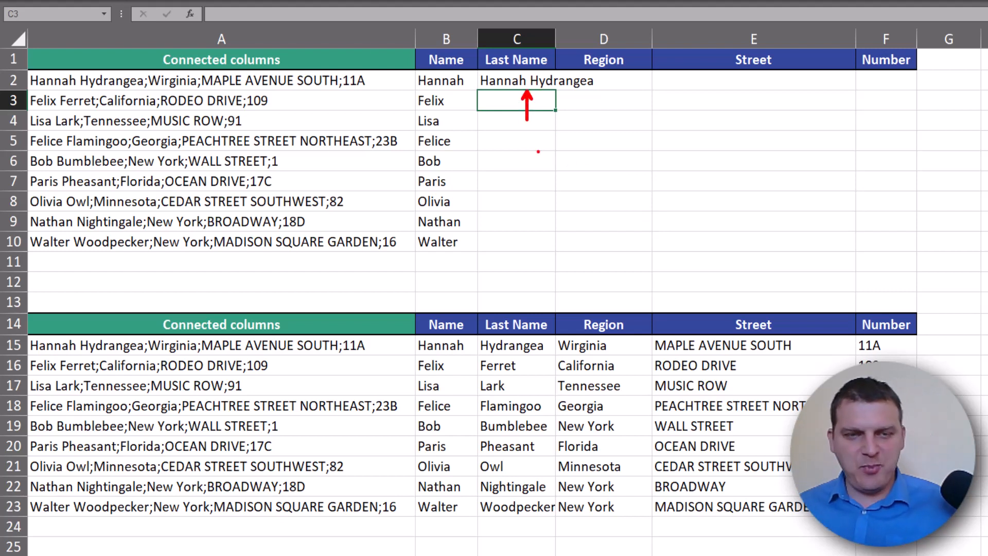
Wrap C2's TEXTBEFORE formula in a TEXTAFTER function with a space as its delimiter
{"action": "double_click", "coordinate": [528, 77]}
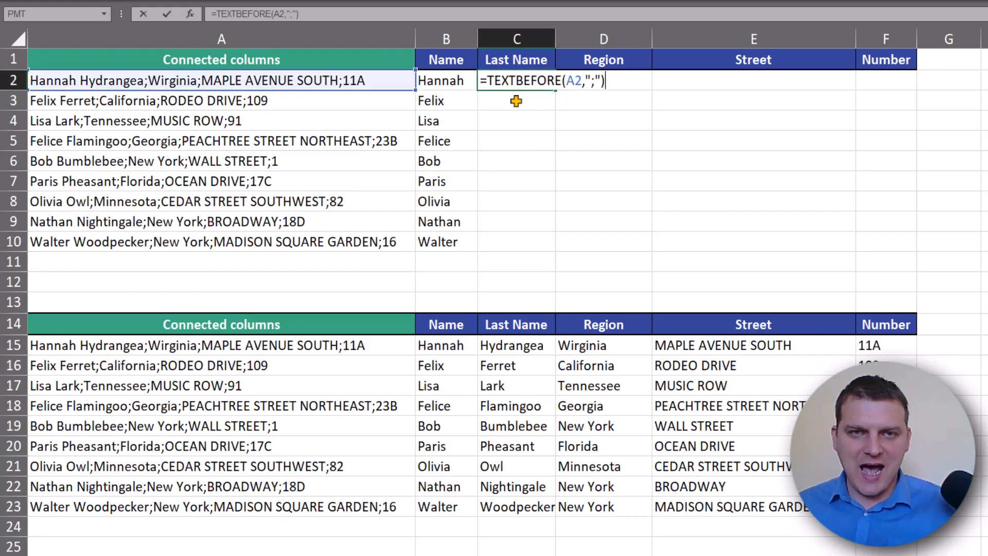
{"action": "left_click", "coordinate": [486, 80]}
{"action": "type", "text": "te"}
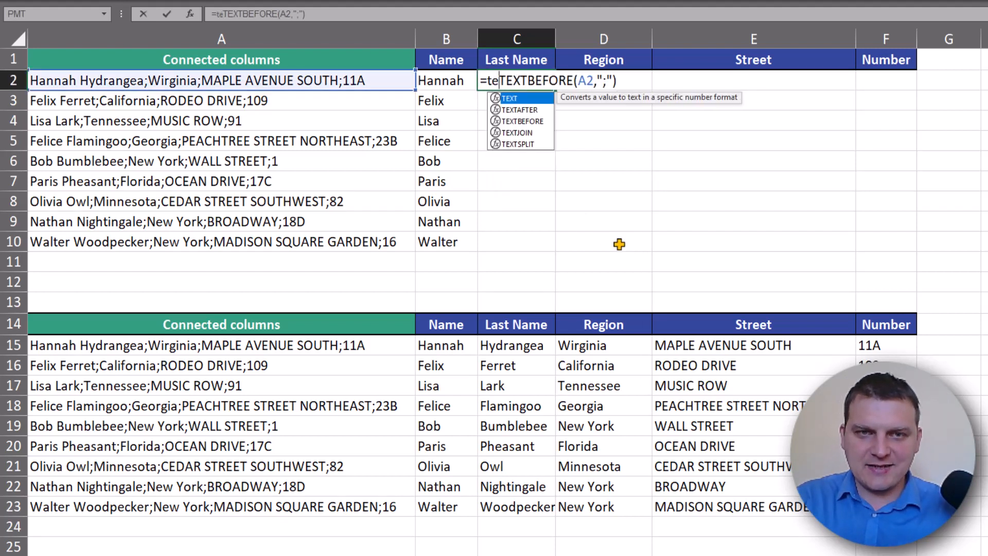
{"action": "key", "text": "Down"}
{"action": "key", "text": "Tab"}
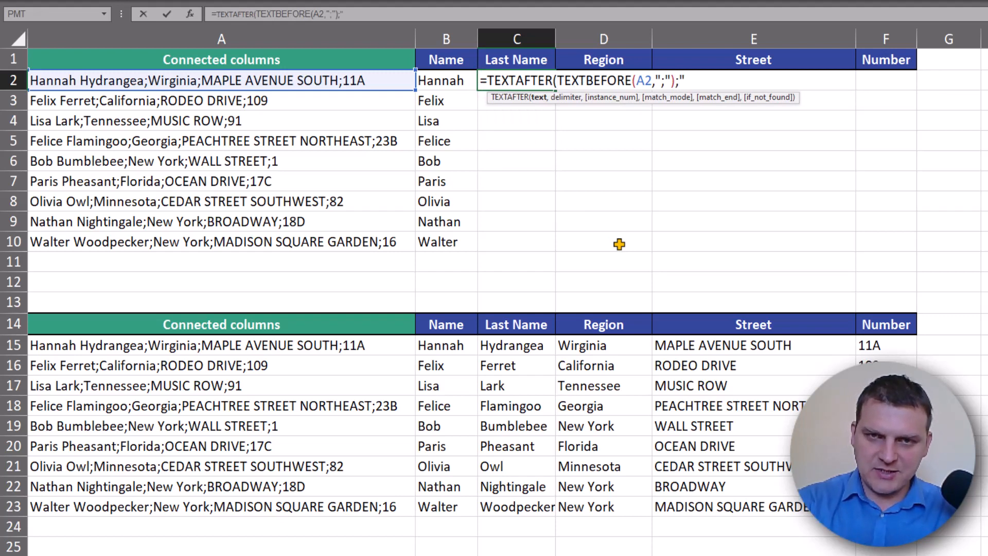
{"action": "type", "text": "\""}
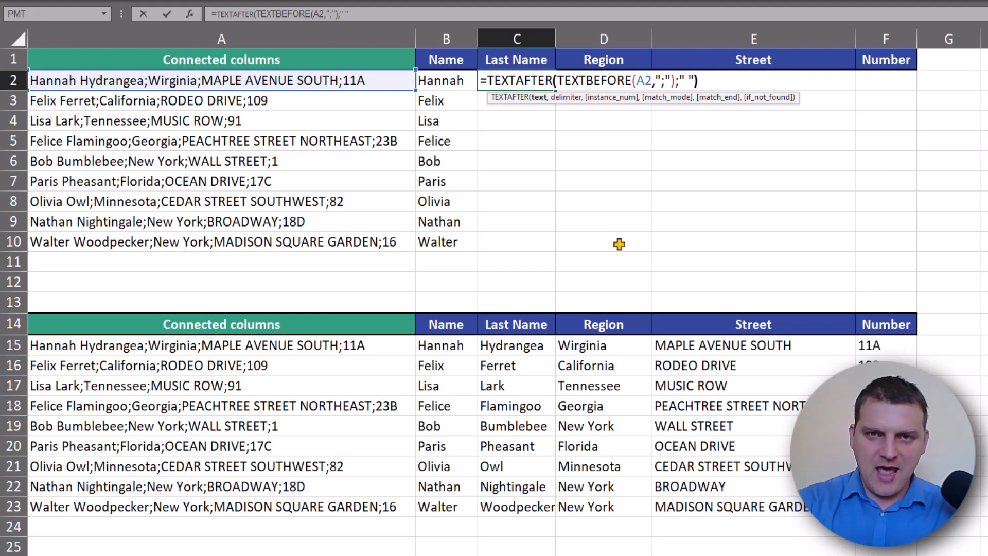
{"action": "type", "text": ")"}
{"action": "key", "text": "BackSpace"}
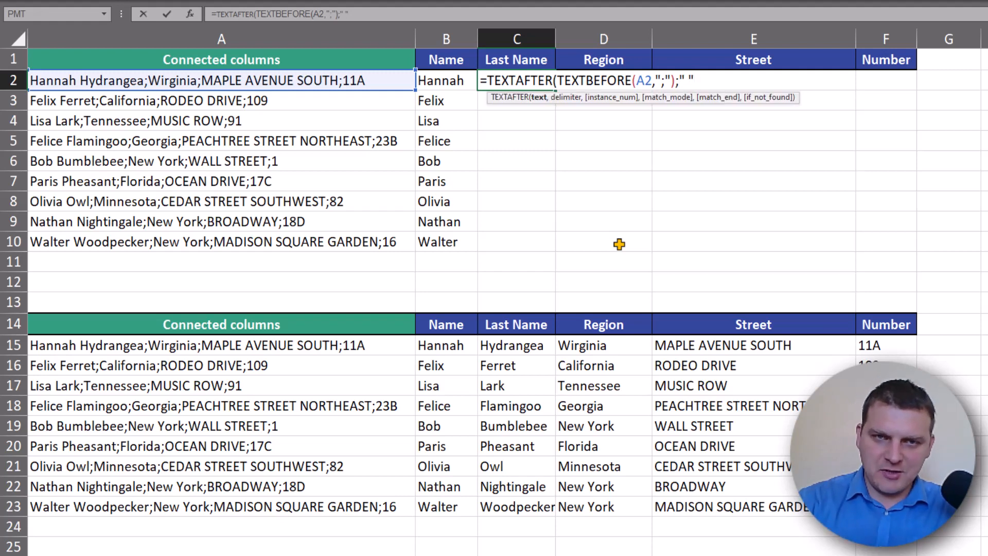
{"action": "type", "text": ";\")"}
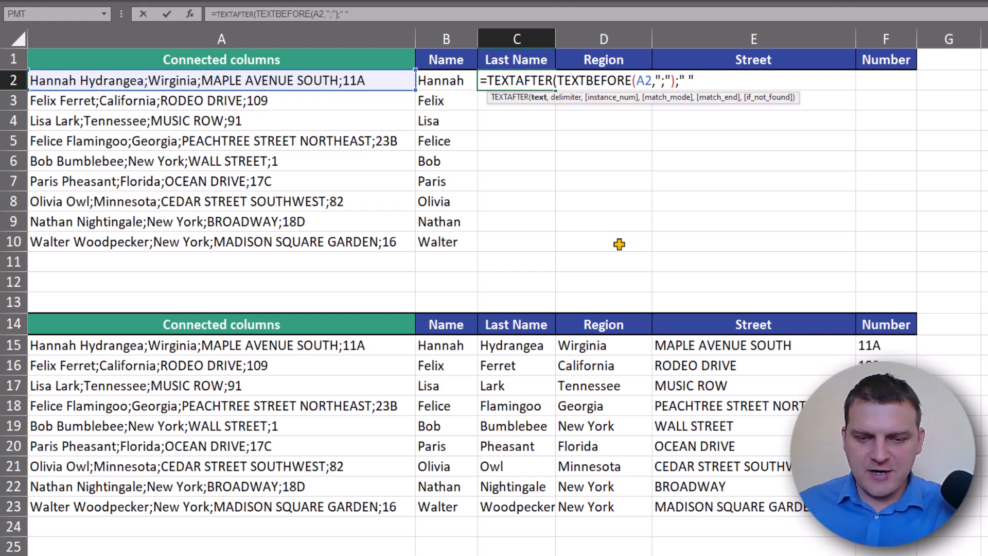
{"action": "type", "text": ","}
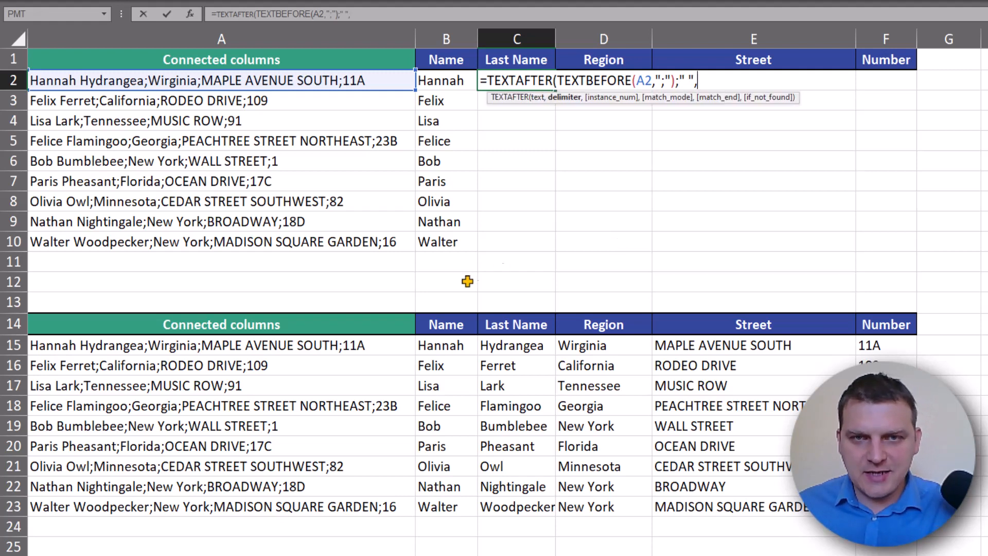
Correct TEXTAFTER's argument separator to a comma, giving =TEXTAFTER(TEXTBEFORE(A2,";")," ") in C2, and fill it down through C10
{"action": "left_click", "coordinate": [677, 84]}
{"action": "key", "text": "BackSpace"}
{"action": "type", "text": ","}
{"action": "left_click", "coordinate": [702, 82]}
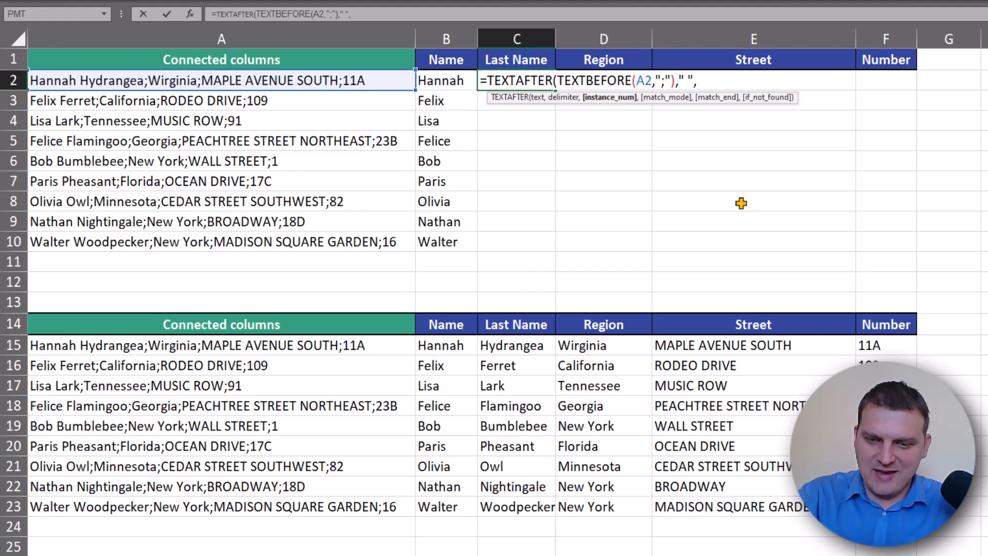
{"action": "key", "text": "BackSpace"}
{"action": "type", "text": ")"}
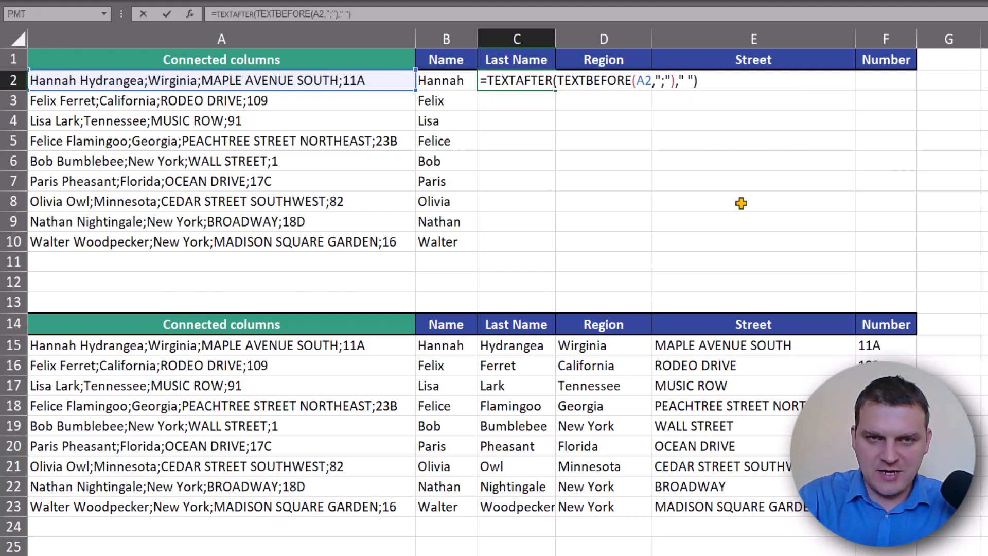
{"action": "key", "text": "ctrl+Return"}
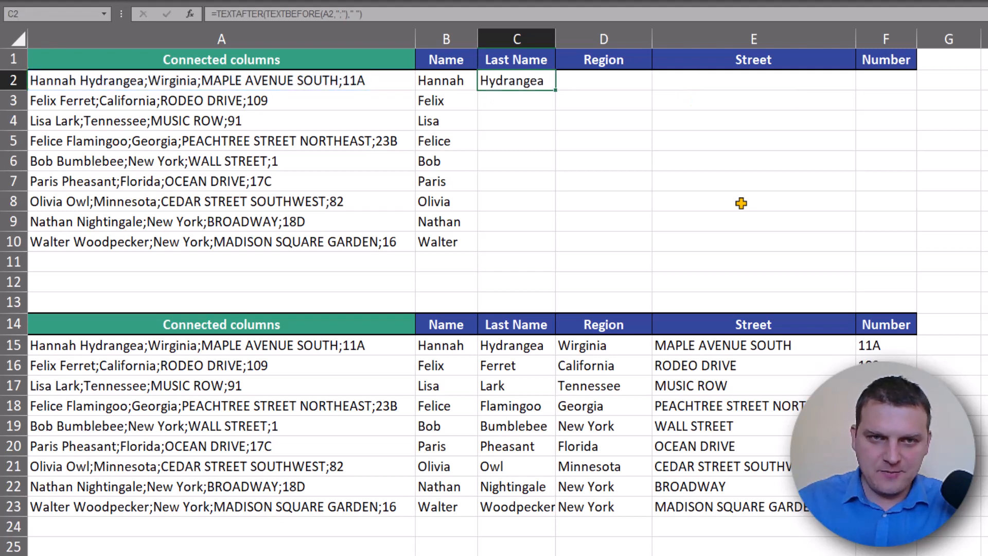
{"action": "double_click", "coordinate": [555, 92]}
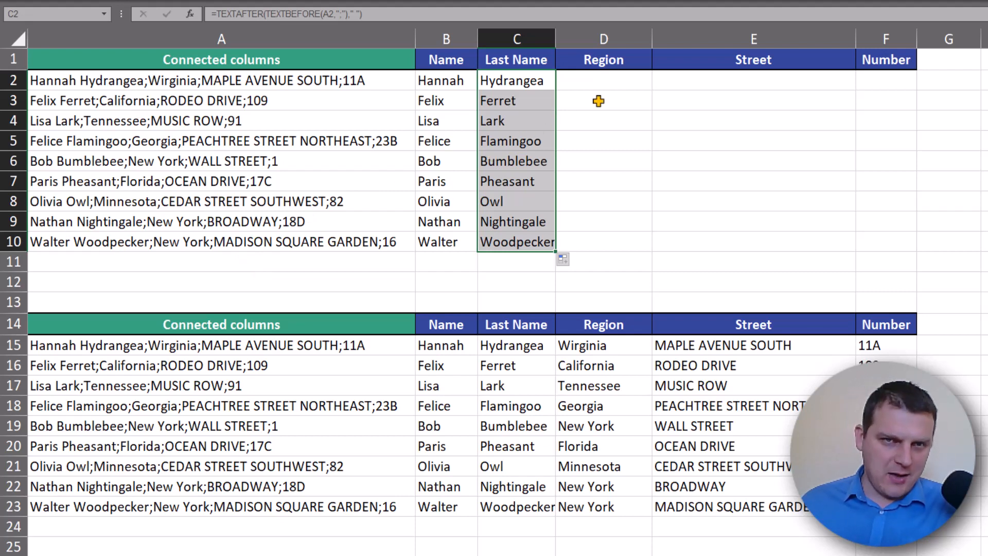
Enter =TEXTBEFORE(A2,";",2) in cell D2 to extract the text before the second semicolon
{"action": "left_click", "coordinate": [612, 83]}
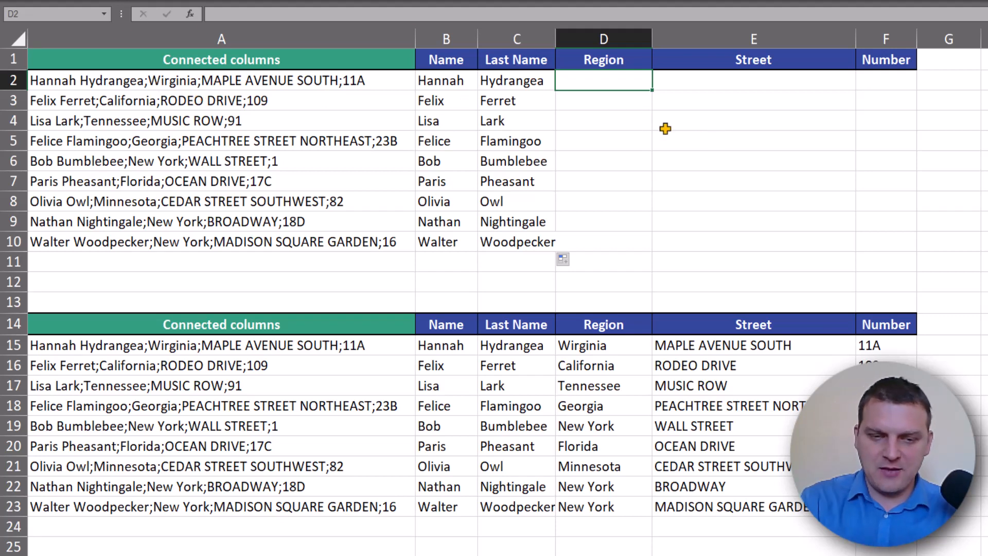
{"action": "type", "text": "=te"}
{"action": "key", "text": "Down"}
{"action": "key", "text": "Down"}
{"action": "key", "text": "Tab"}
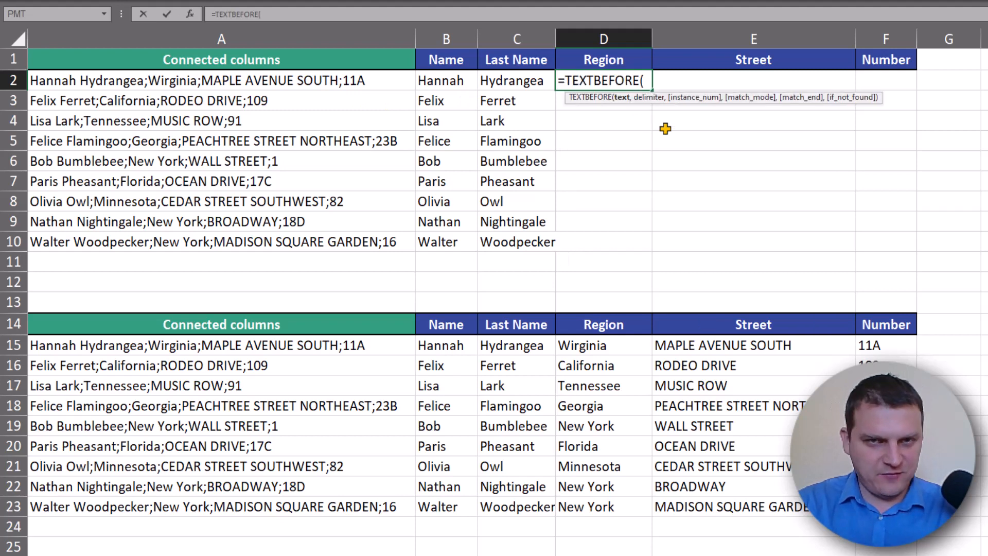
{"action": "type", "text": "a2"}
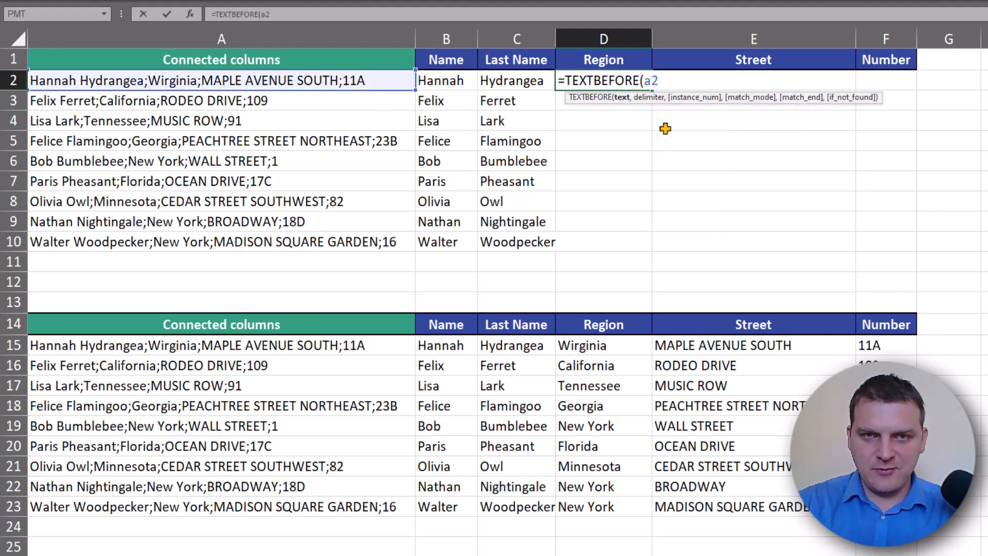
{"action": "type", "text": ",\""}
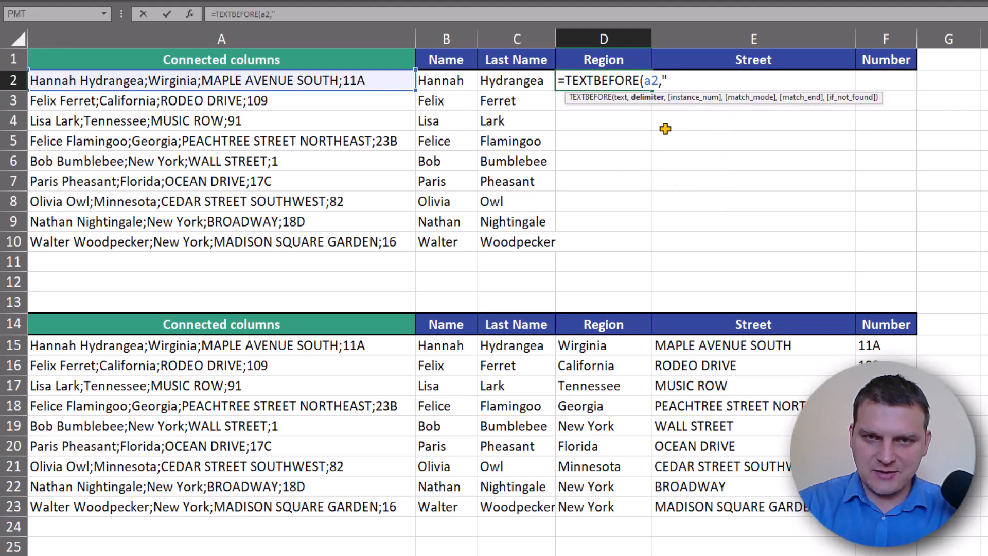
{"action": "type", "text": ";\""}
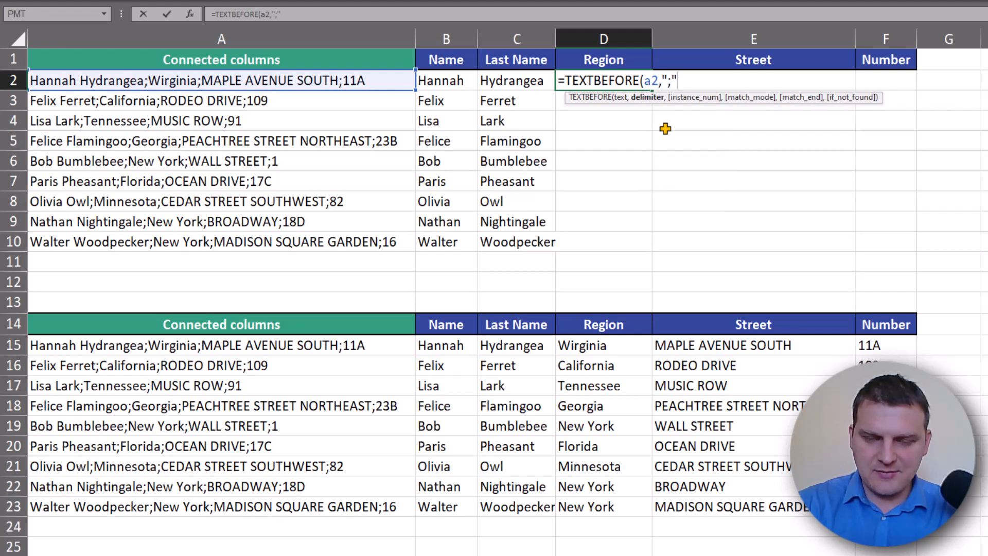
{"action": "type", "text": ","}
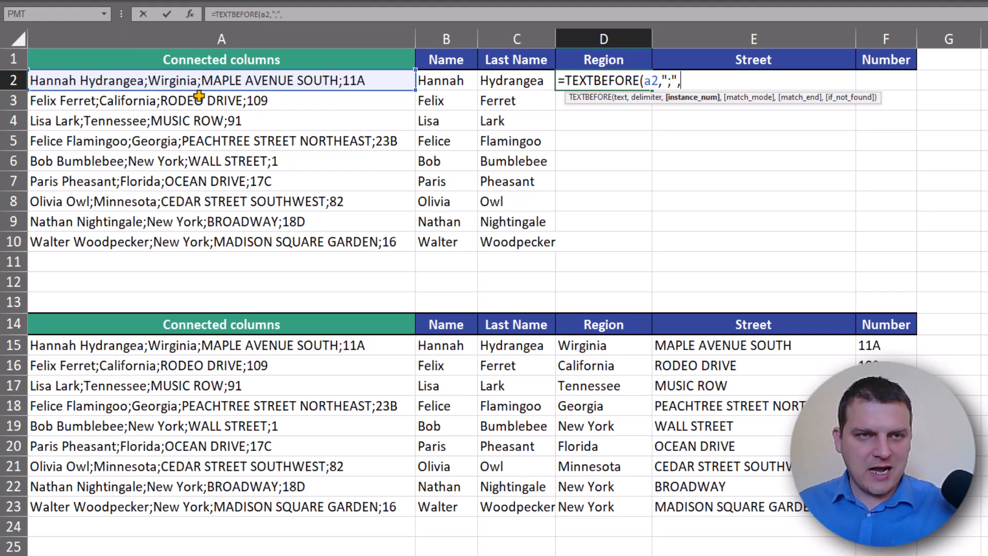
{"action": "type", "text": "2"}
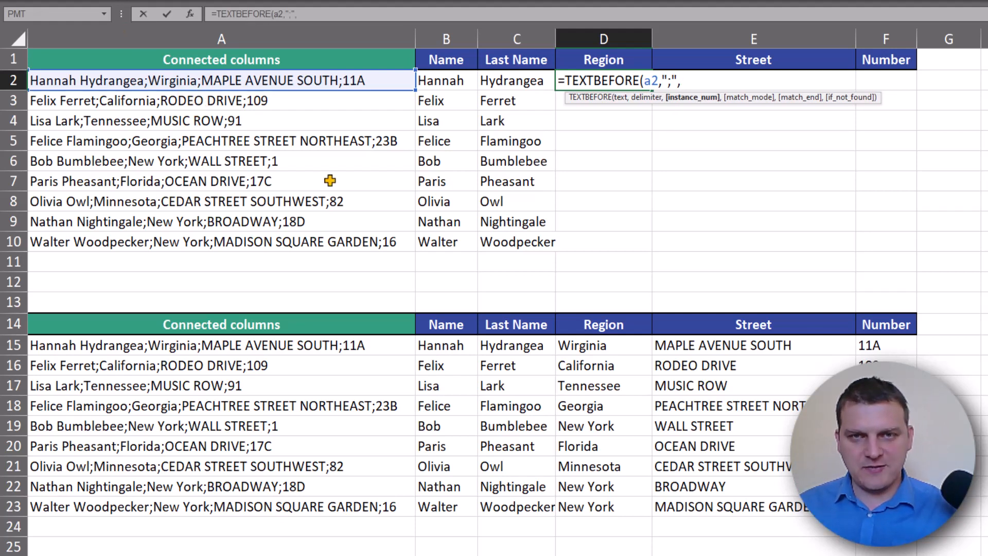
{"action": "type", "text": ")"}
{"action": "key", "text": "Return"}
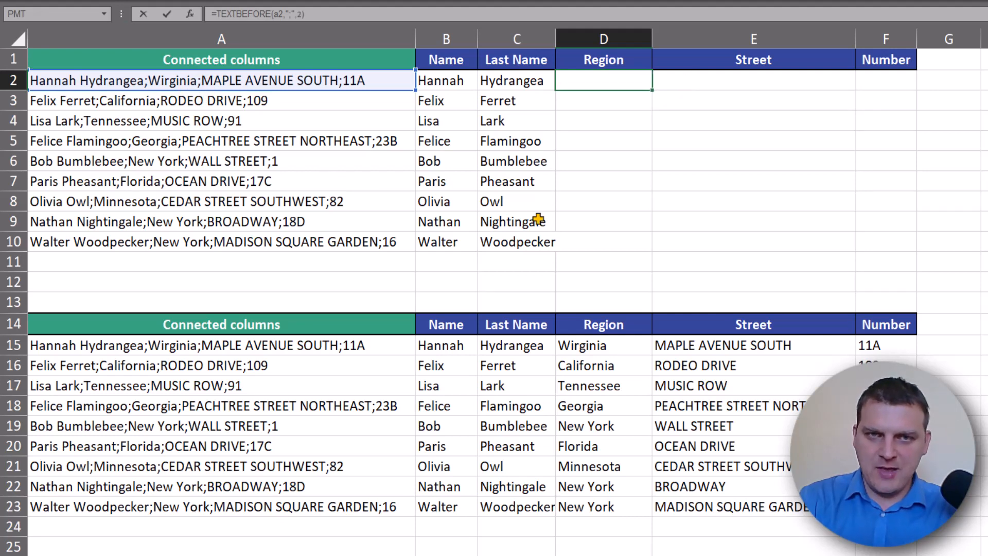
{"action": "left_click", "coordinate": [616, 83]}
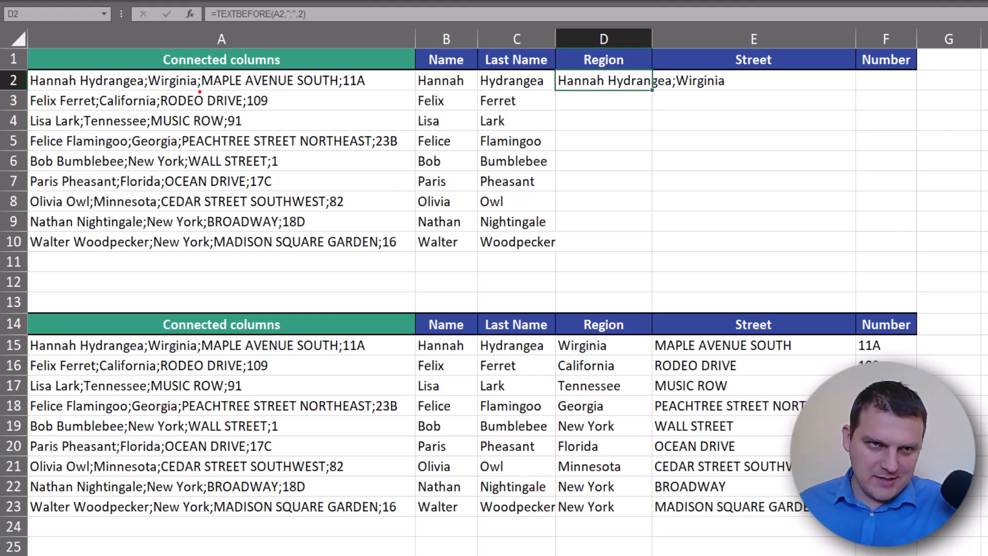
{"action": "left_click_drag", "start_coordinate": [200, 92], "coordinate": [200, 105]}
{"action": "left_click_drag", "start_coordinate": [145, 92], "coordinate": [144, 111]}
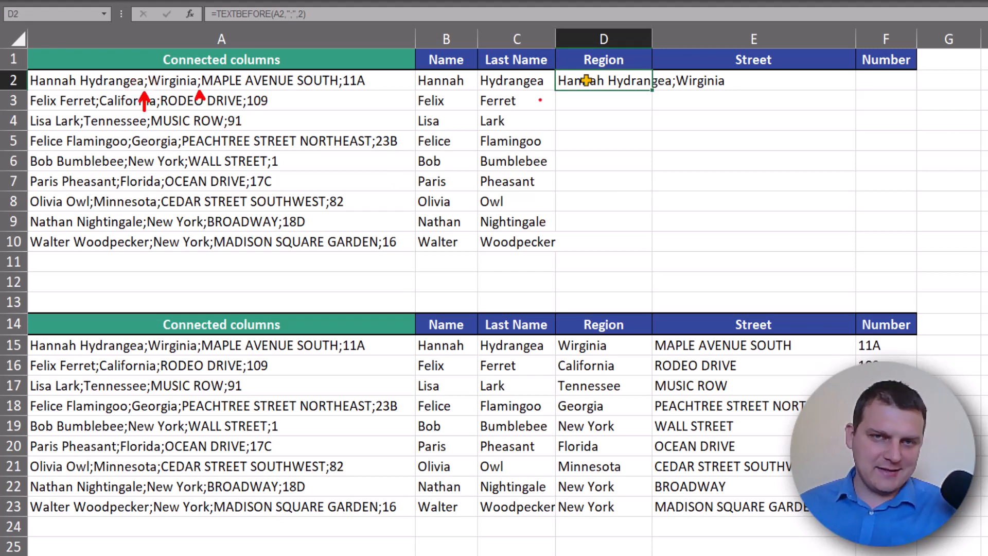
Wrap D2's formula as =TEXTAFTER(TEXTBEFORE(A2,";",2),";") to isolate the region, and fill it down through D10
{"action": "double_click", "coordinate": [568, 81]}
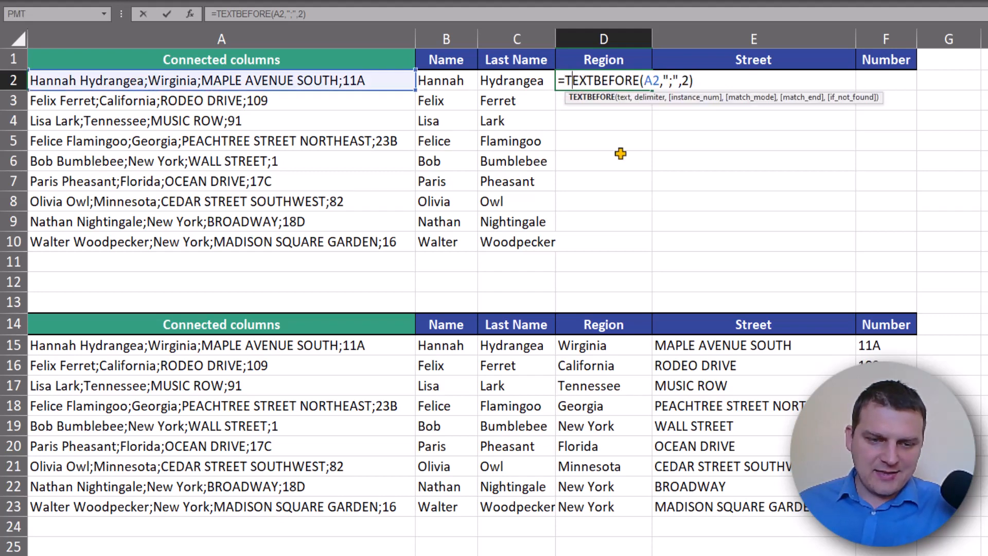
{"action": "type", "text": "te"}
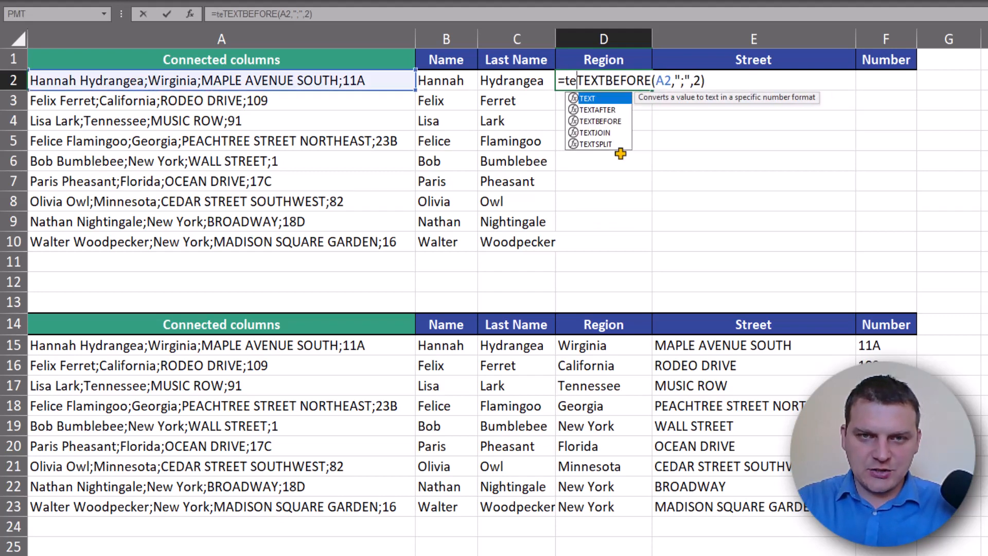
{"action": "key", "text": "Tab"}
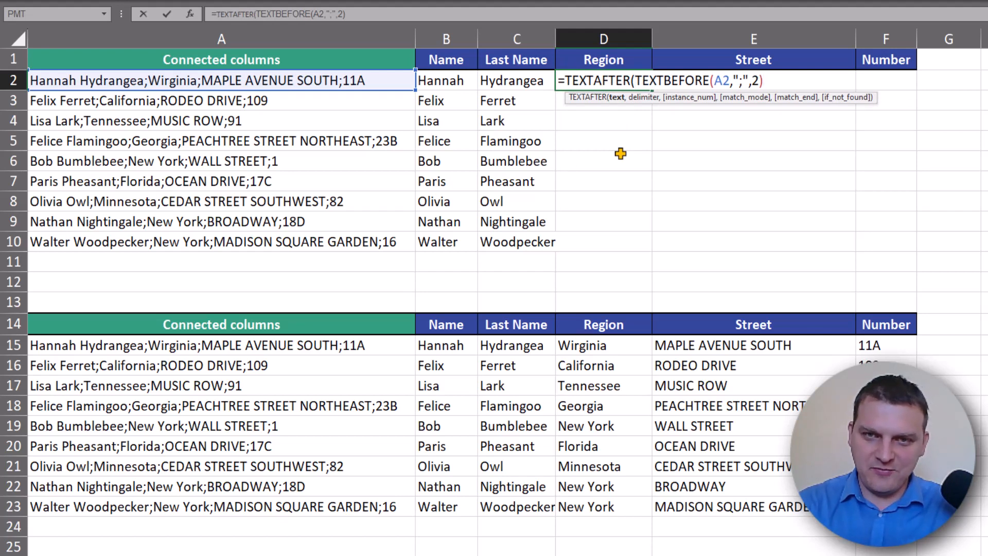
{"action": "type", "text": ",\""}
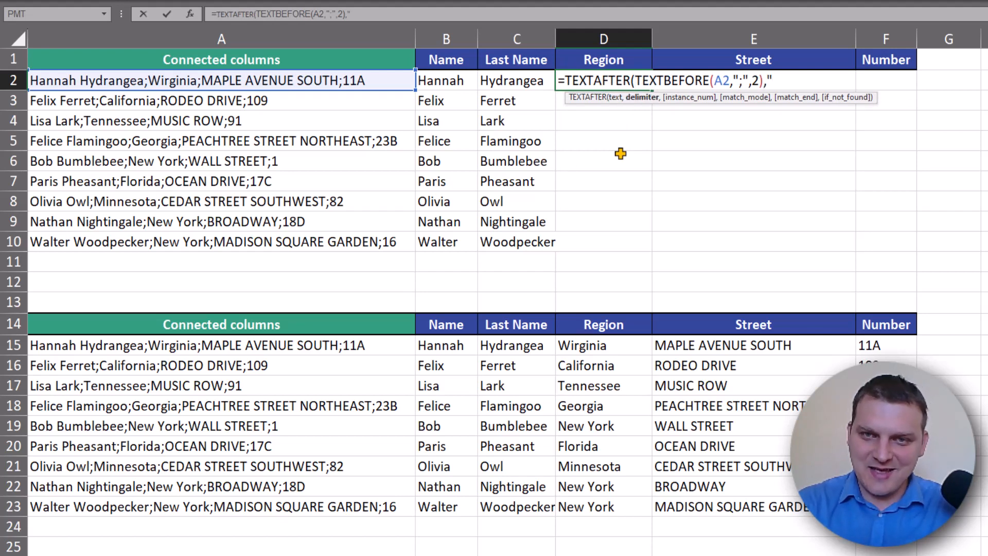
{"action": "type", "text": ";\")"}
{"action": "key", "text": "ctrl+Return"}
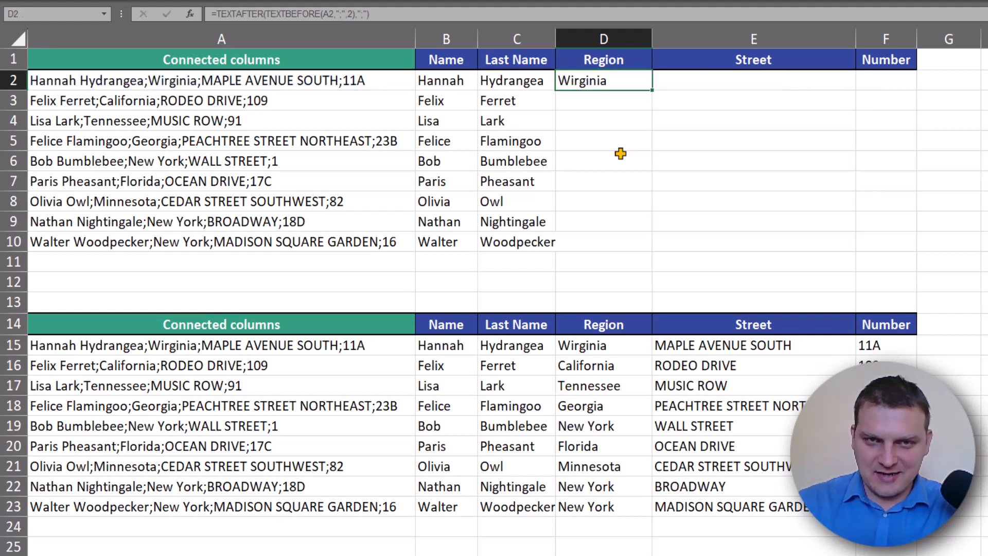
{"action": "double_click", "coordinate": [650, 91]}
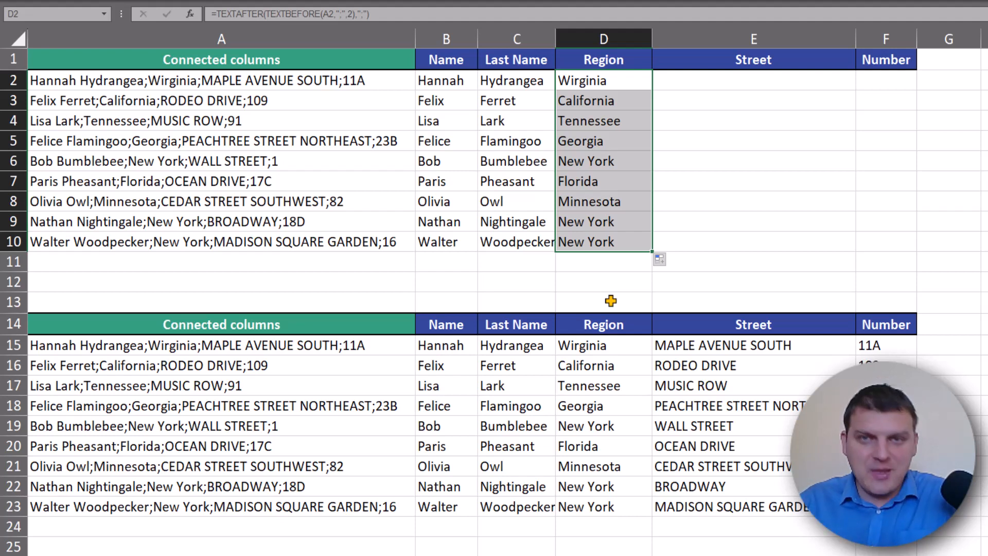
Examine the nested TEXTAFTER and TEXTBEFORE formula in cell D3
{"action": "left_click", "coordinate": [719, 86]}
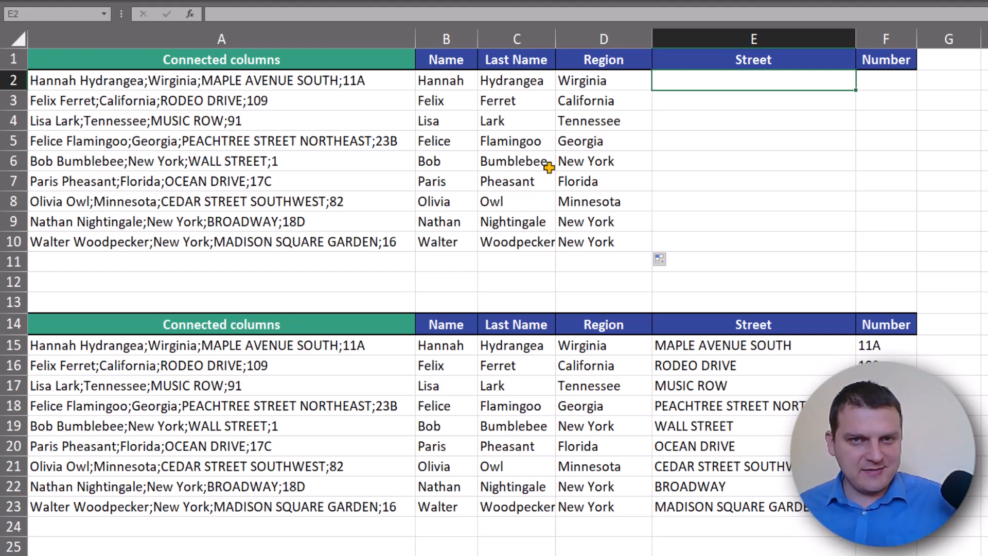
{"action": "double_click", "coordinate": [603, 97]}
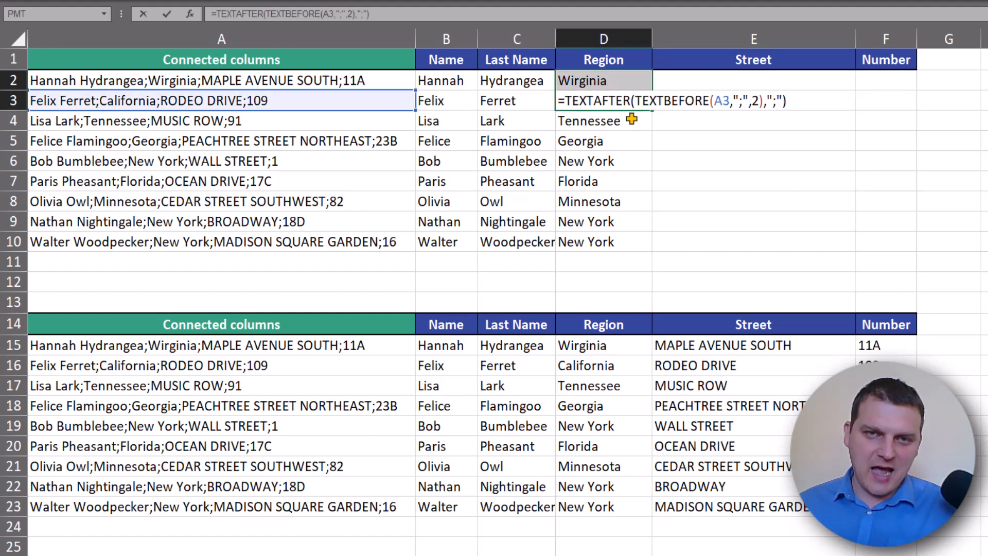
{"action": "key", "text": "ctrl+Return"}
Enter =TEXTBEFORE(A2,"Map") in cell E2 to try a mixed-case word as the delimiter
{"action": "left_click", "coordinate": [688, 86]}
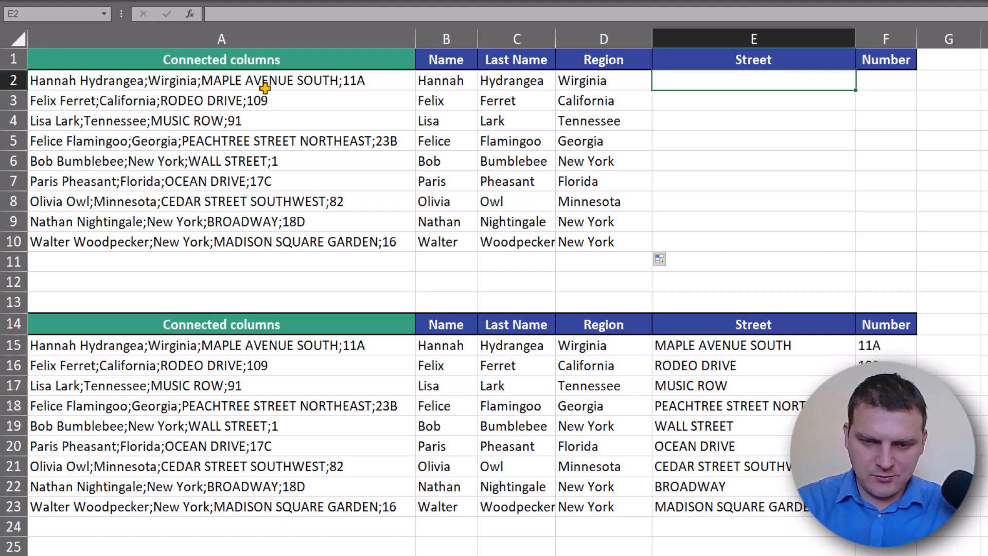
{"action": "type", "text": "=te"}
{"action": "key", "text": "Down"}
{"action": "key", "text": "Down"}
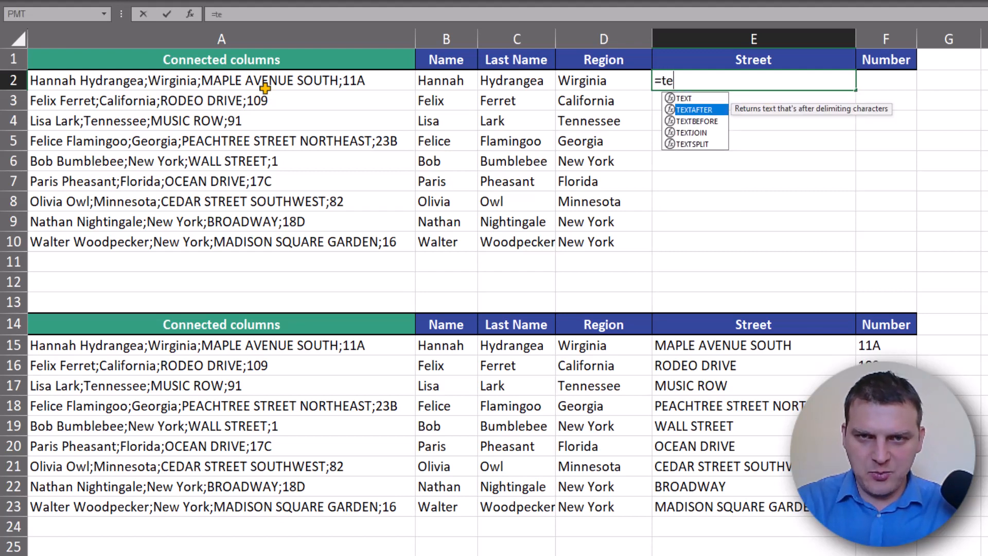
{"action": "key", "text": "Tab"}
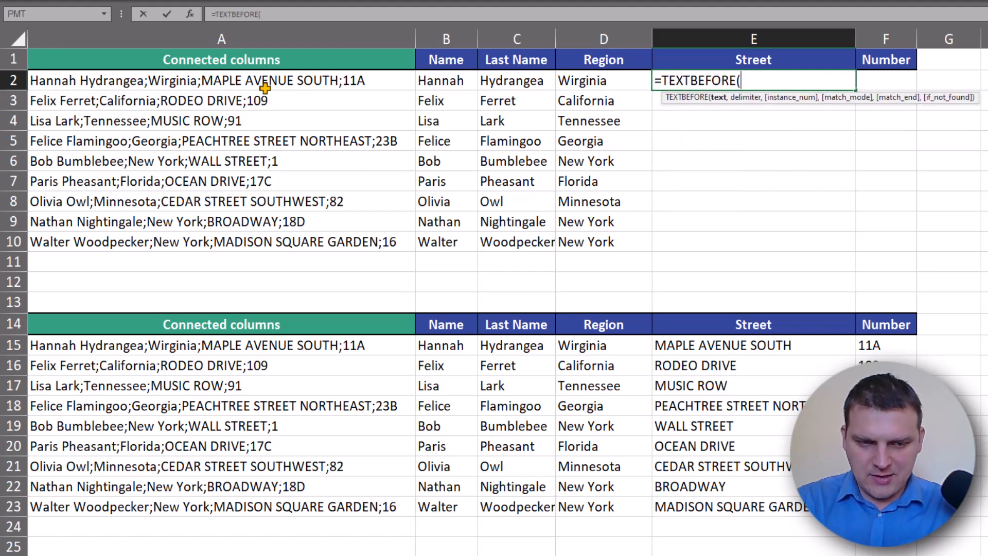
{"action": "type", "text": "a2,"}
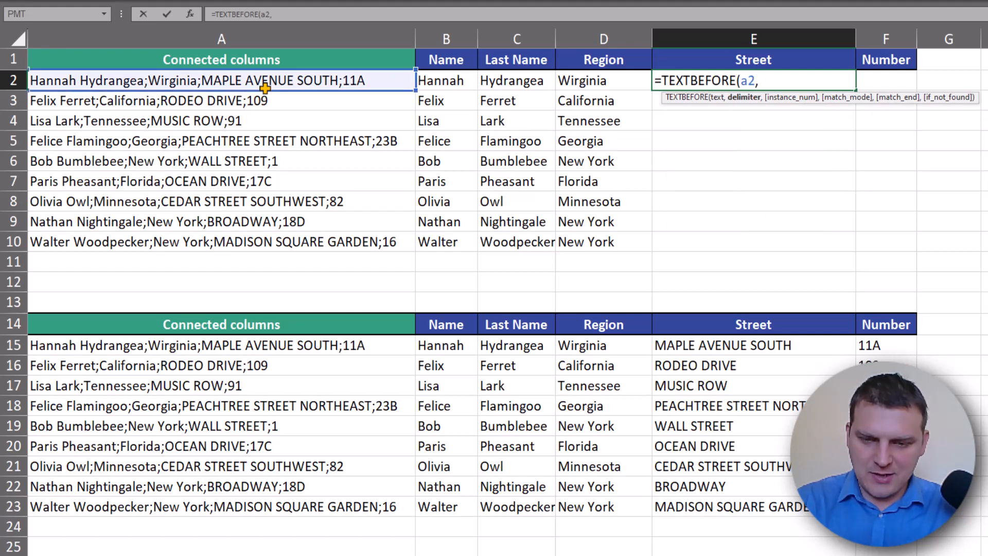
{"action": "type", "text": "\"Map"}
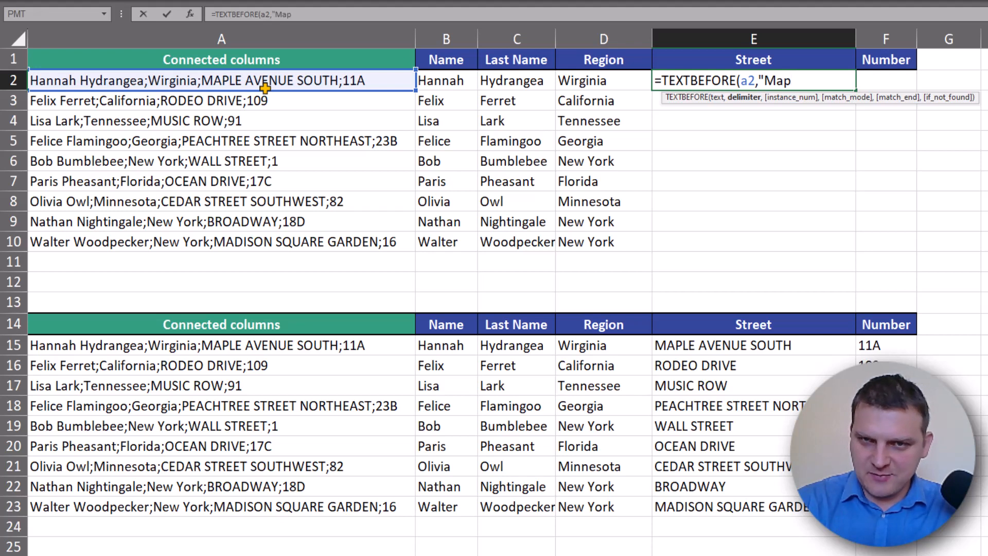
{"action": "type", "text": "\")"}
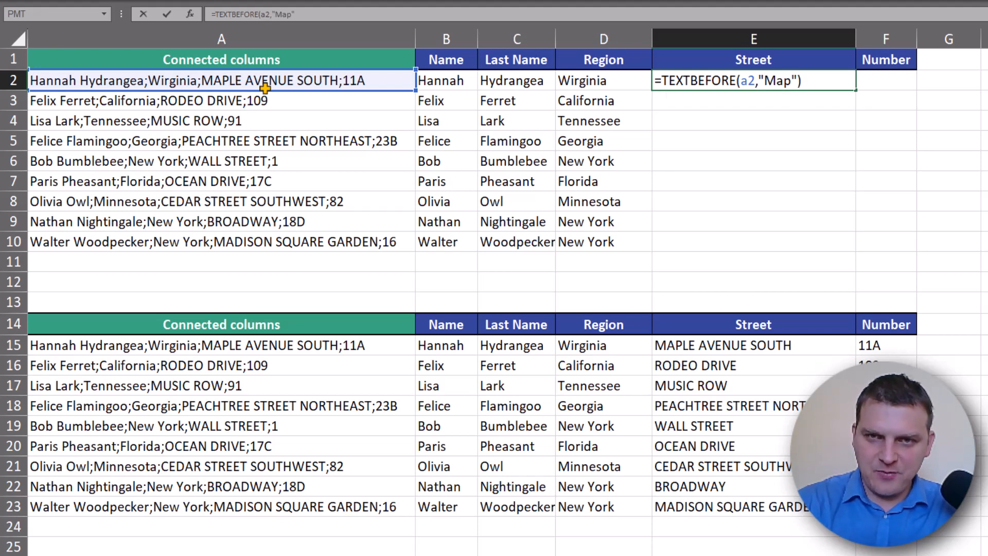
{"action": "key", "text": "Return"}
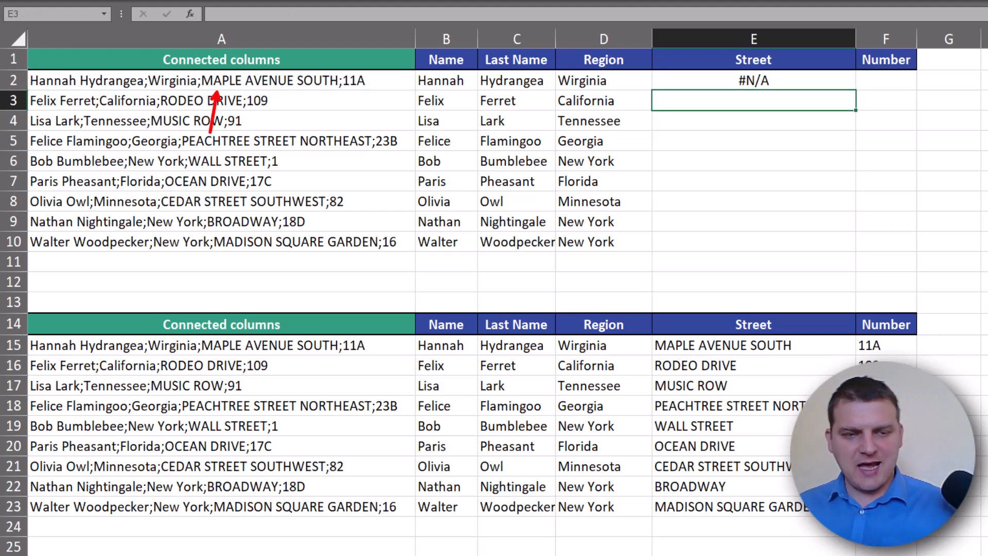
Add "Not found" as E2's if_not_found argument, giving =TEXTBEFORE(A2,"Map",,,,"Not found")
{"action": "left_click", "coordinate": [720, 82]}
{"action": "double_click", "coordinate": [774, 87]}
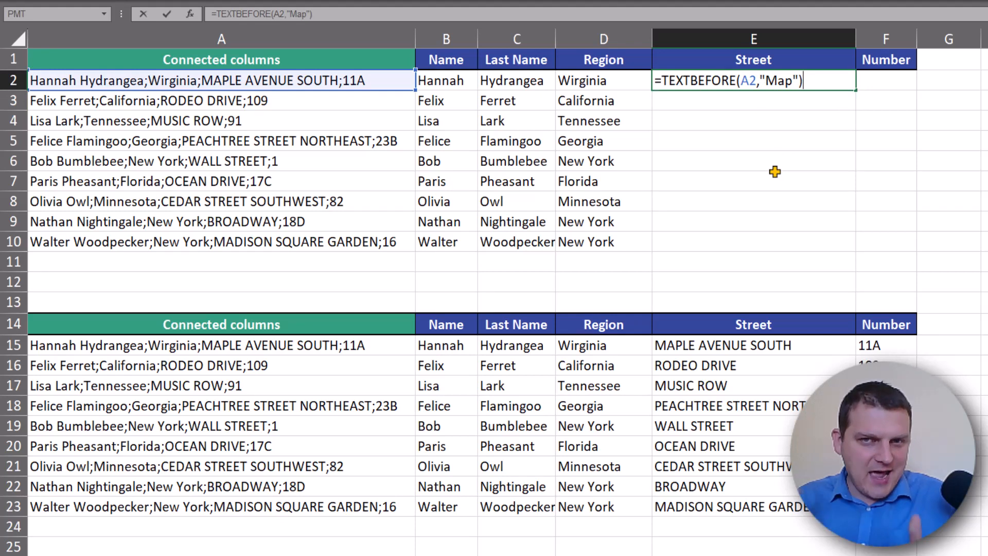
{"action": "left_click", "coordinate": [796, 81]}
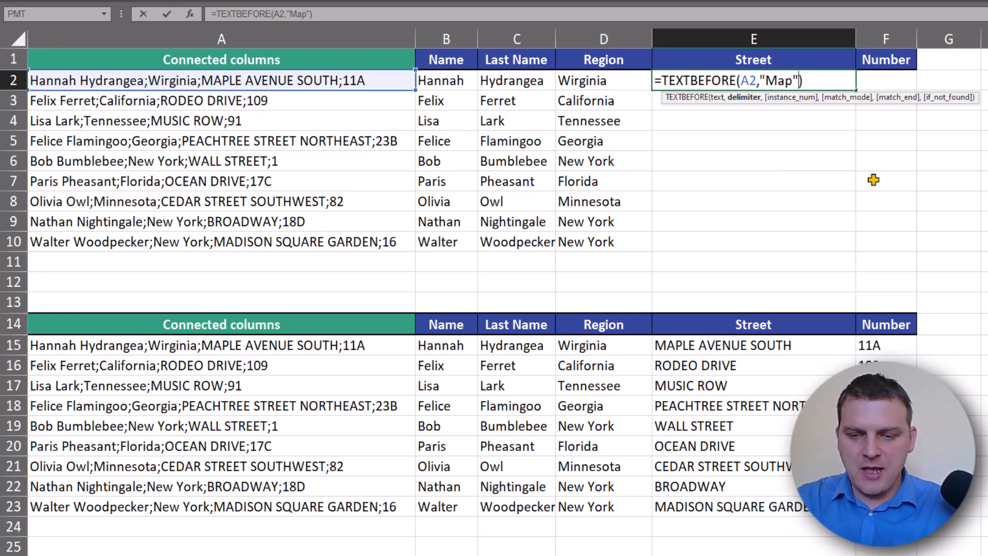
{"action": "type", "text": ",,,"}
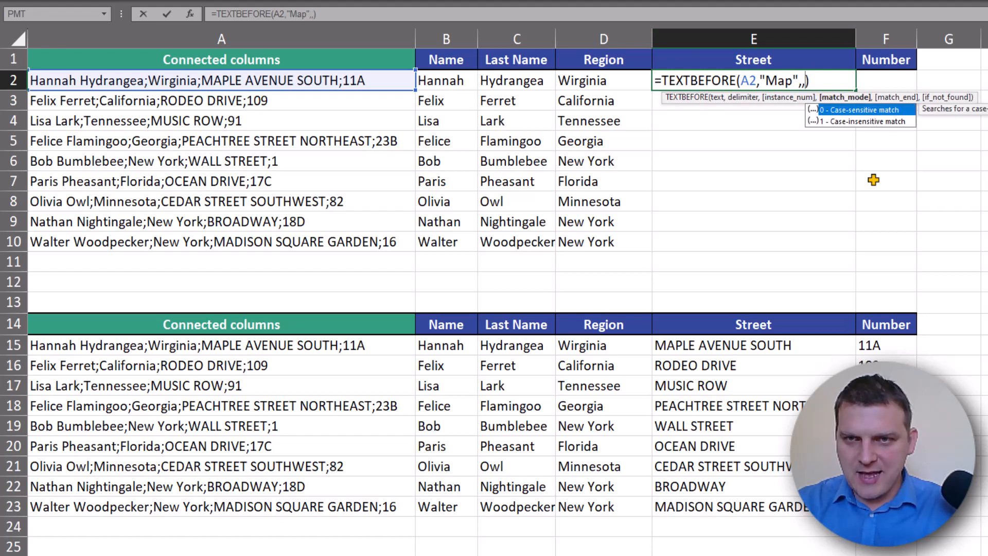
{"action": "type", "text": ","}
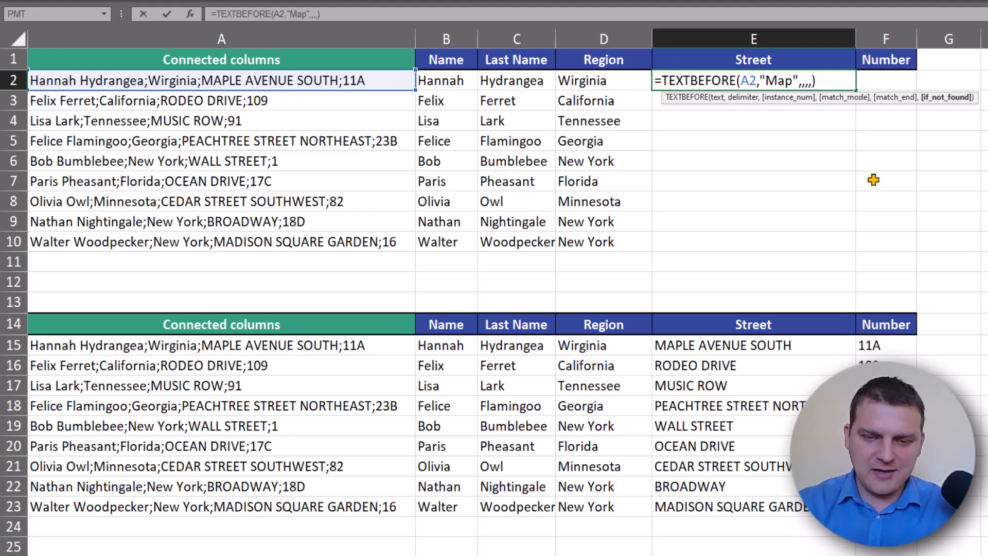
{"action": "type", "text": "\"\""}
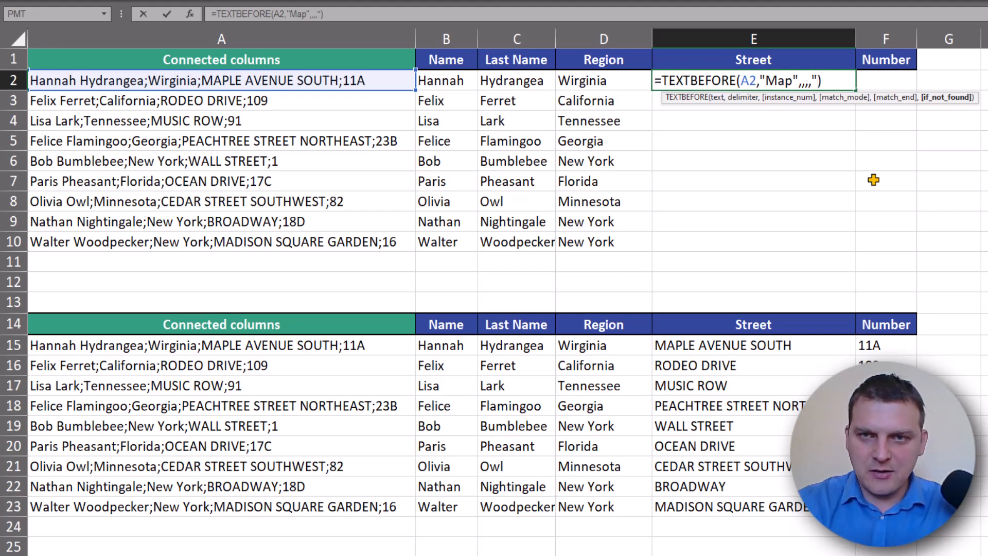
{"action": "type", "text": "Not f"}
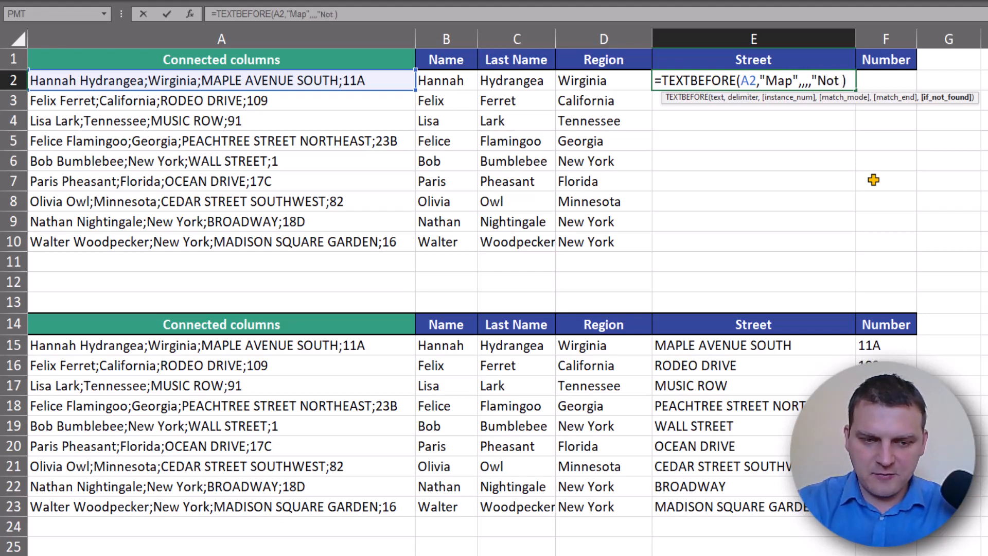
{"action": "type", "text": "ound\""}
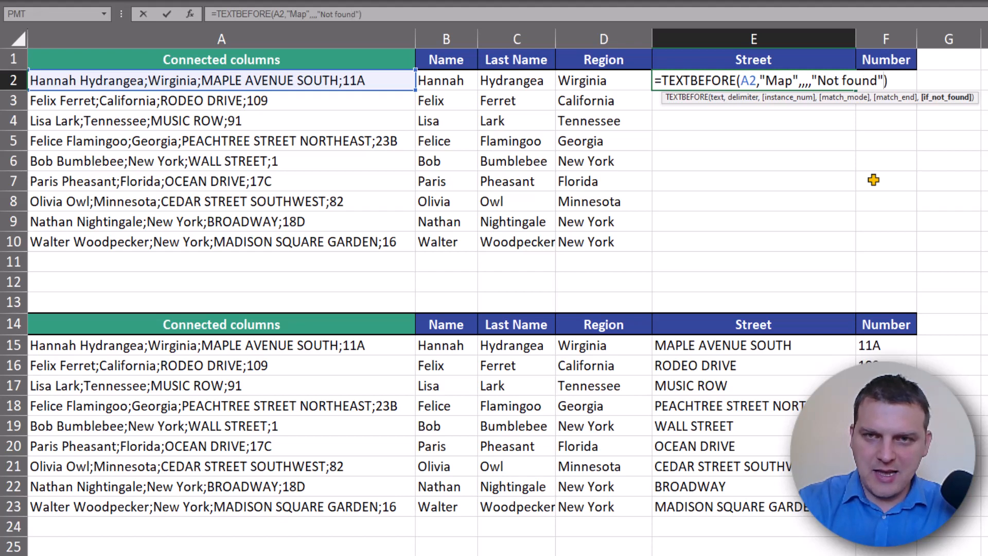
{"action": "key", "text": "Return"}
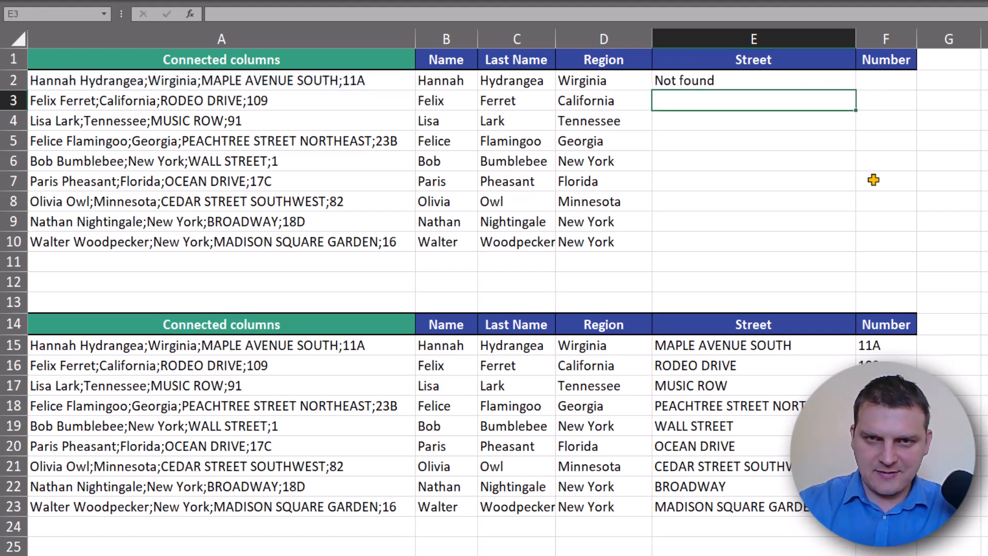
Remove the "Not found" argument and its extra commas from E2's formula, leaving one comma after "Map"
{"action": "left_click", "coordinate": [715, 80]}
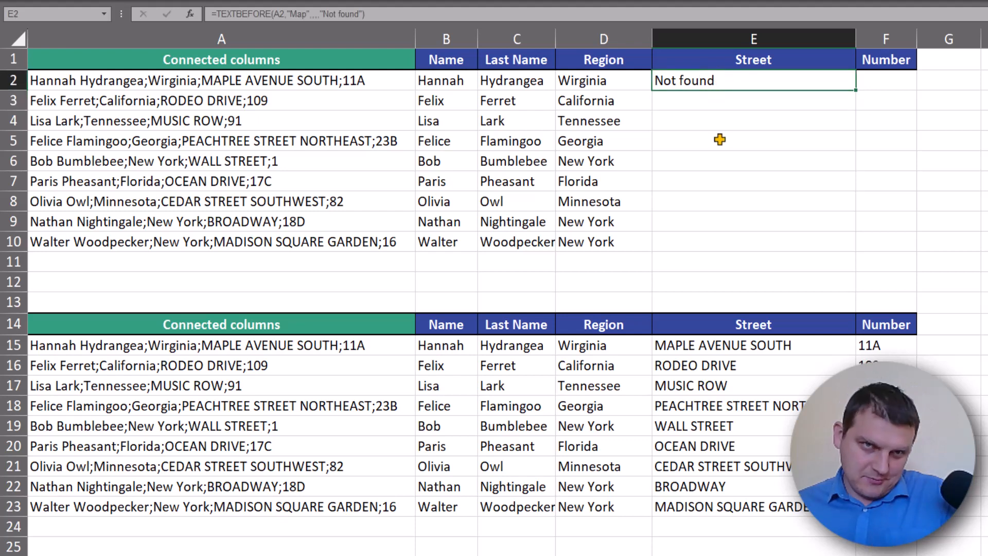
{"action": "key", "text": "F2"}
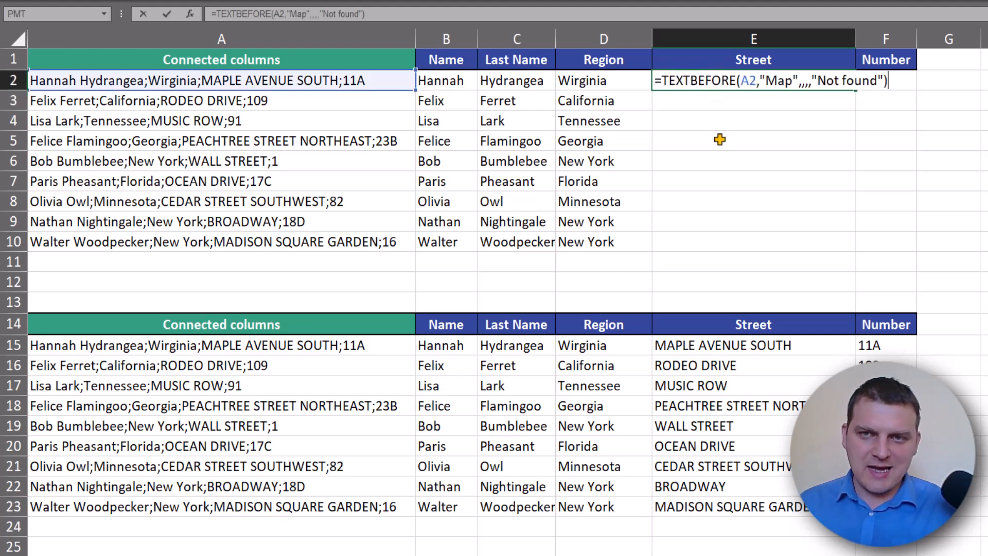
{"action": "key", "text": "Left"}
{"action": "key", "text": "Left"}
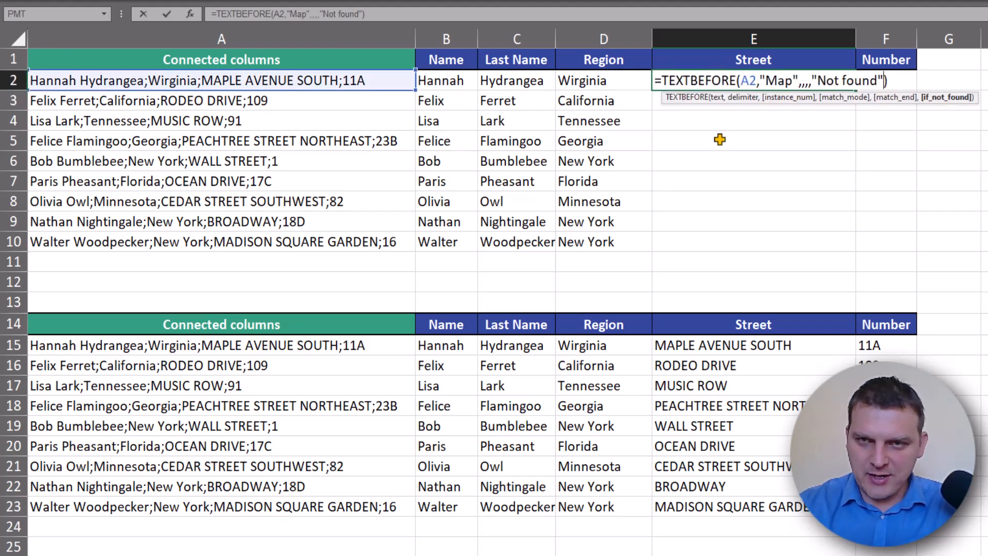
{"action": "key", "text": "BackSpace"}
{"action": "key", "text": "BackSpace"}
{"action": "key", "text": "BackSpace"}
{"action": "key", "text": "BackSpace"}
{"action": "key", "text": "BackSpace"}
{"action": "key", "text": "BackSpace"}
{"action": "key", "text": "BackSpace"}
{"action": "key", "text": "BackSpace"}
{"action": "key", "text": "BackSpace"}
{"action": "key", "text": "BackSpace"}
{"action": "key", "text": "BackSpace"}
{"action": "key", "text": "BackSpace"}
{"action": "key", "text": "BackSpace"}
{"action": "key", "text": "BackSpace"}
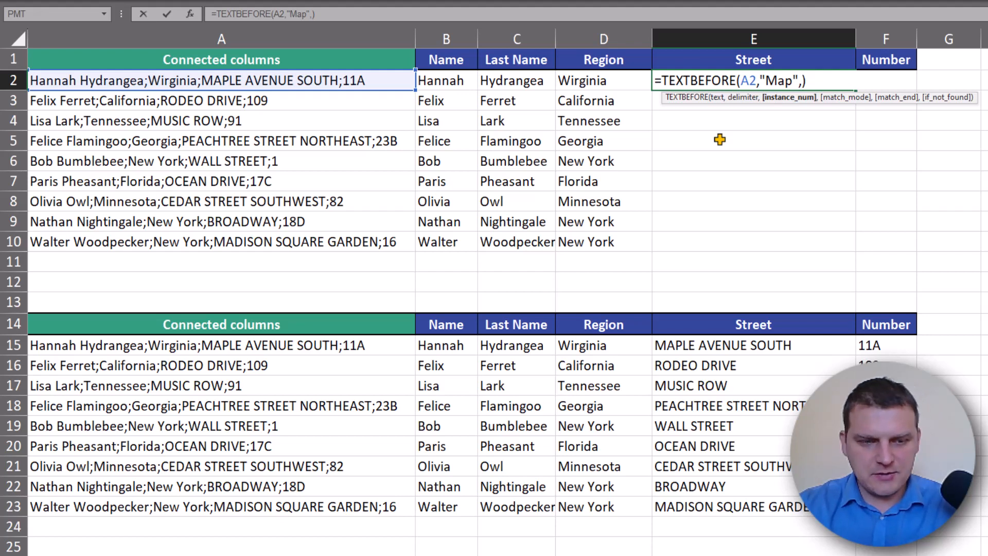
Set E2's match_mode argument to 1 (case-insensitive match), giving =TEXTBEFORE(A2,"Map",,1)
{"action": "type", "text": ","}
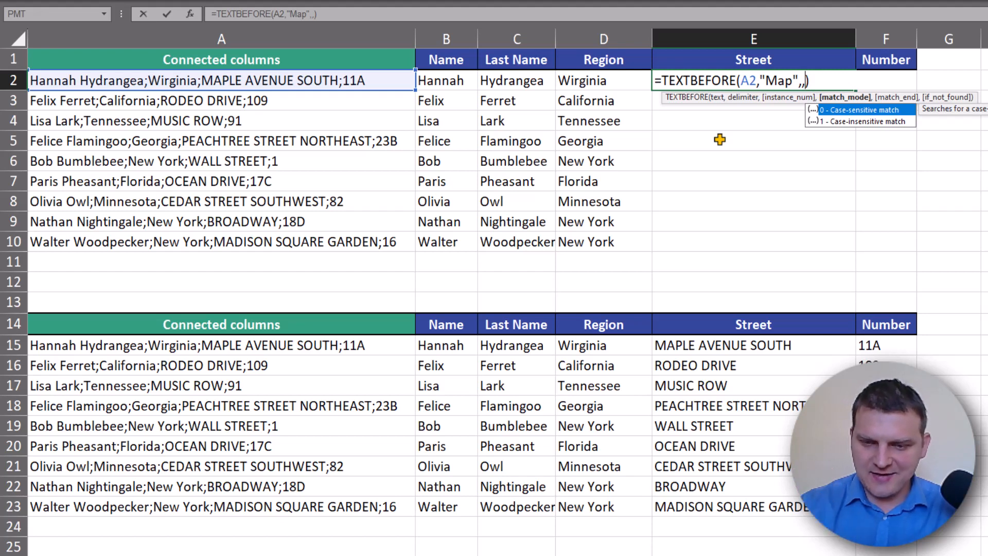
{"action": "key", "text": "Down"}
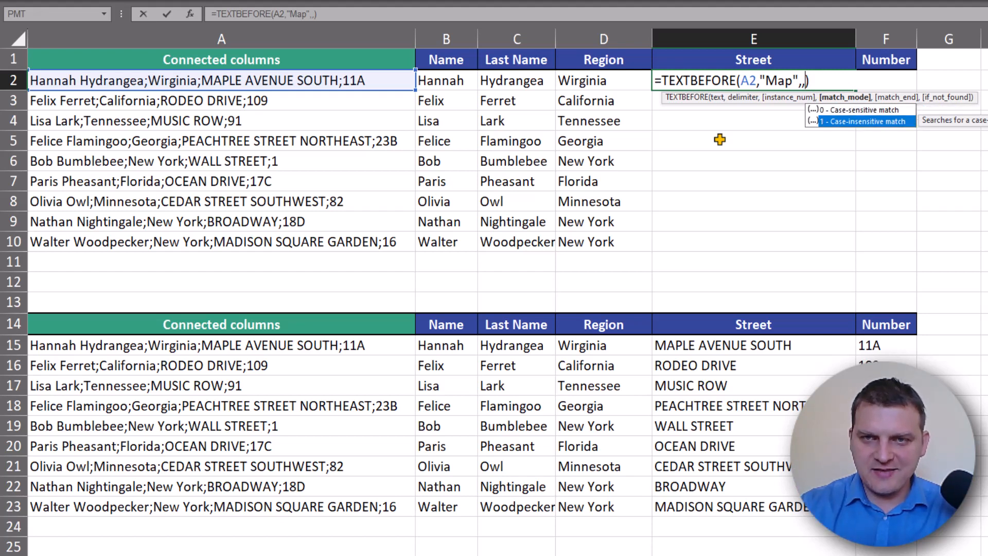
{"action": "key", "text": "Tab"}
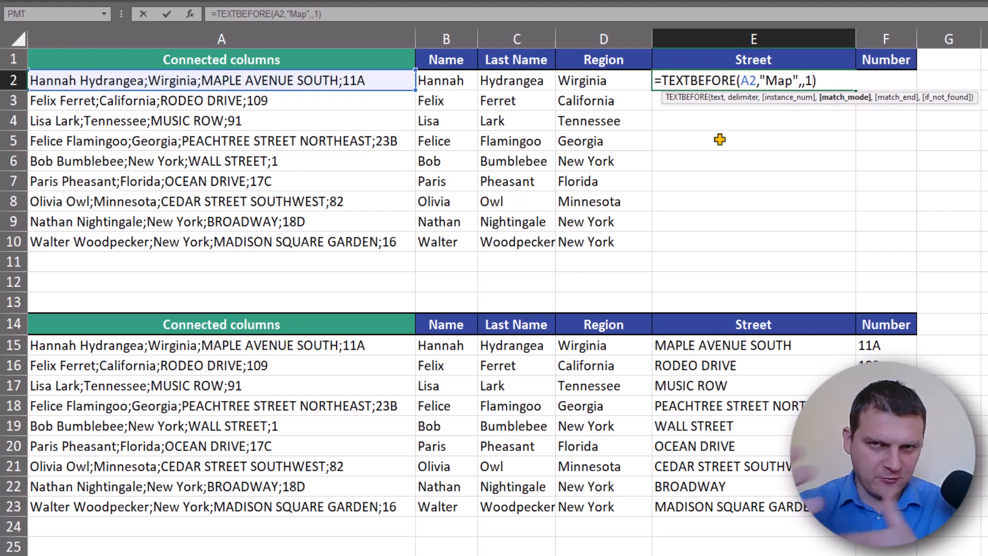
{"action": "key", "text": "Return"}
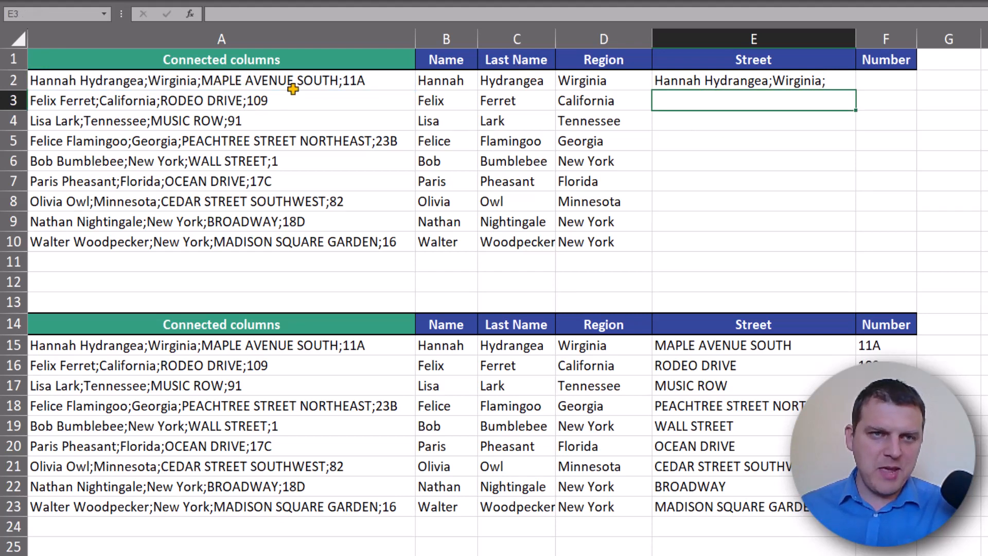
Replace the delimiter in E2's formula with "ave", giving =TEXTBEFORE(A2,"ave",,1)
{"action": "double_click", "coordinate": [757, 83]}
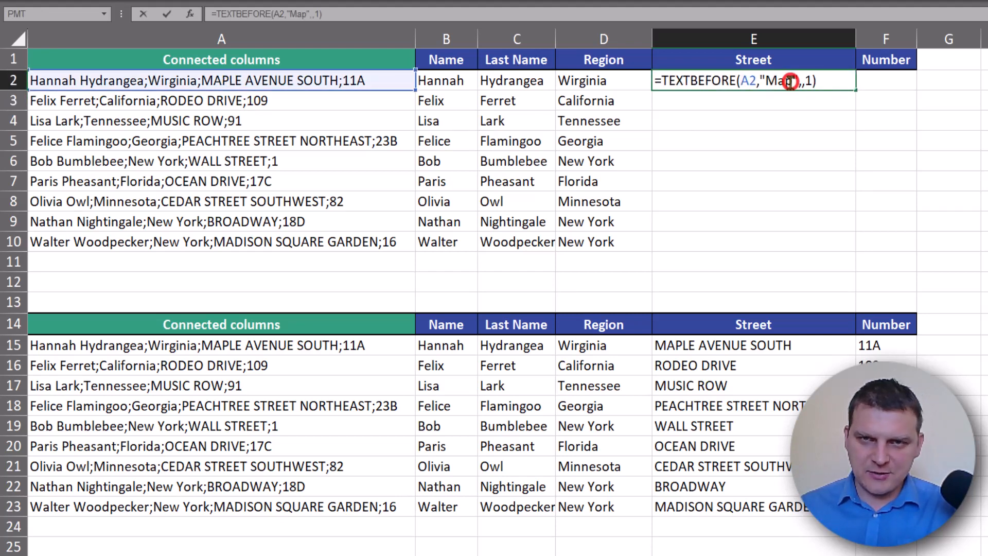
{"action": "left_click", "coordinate": [790, 81]}
{"action": "key", "text": "BackSpace"}
{"action": "key", "text": "BackSpace"}
{"action": "key", "text": "BackSpace"}
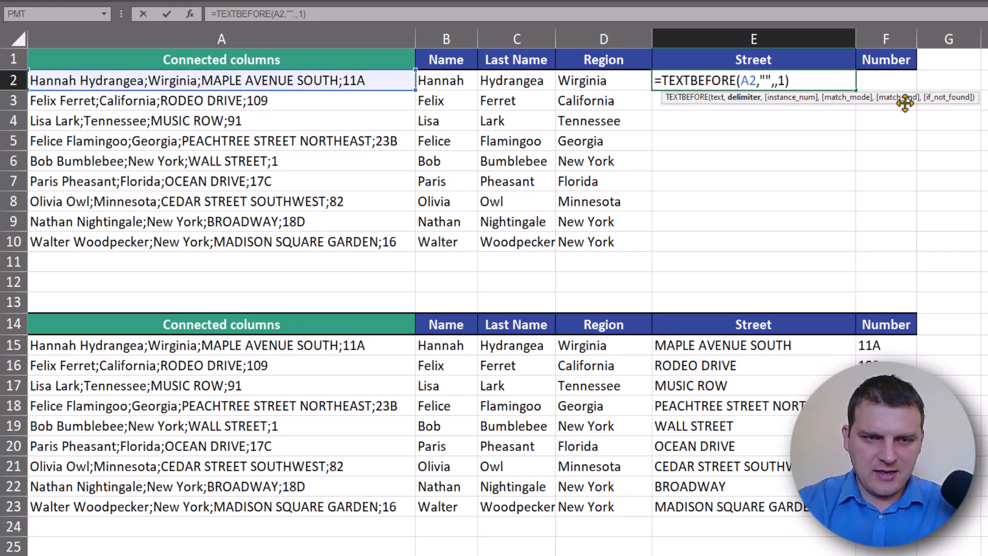
{"action": "type", "text": "AVE"}
{"action": "key", "text": "Return"}
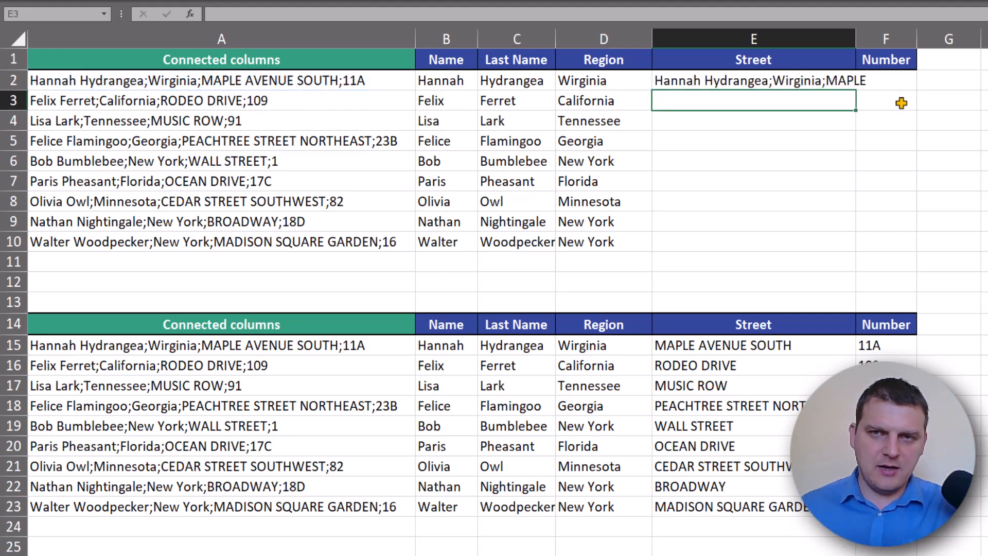
{"action": "left_click", "coordinate": [841, 73]}
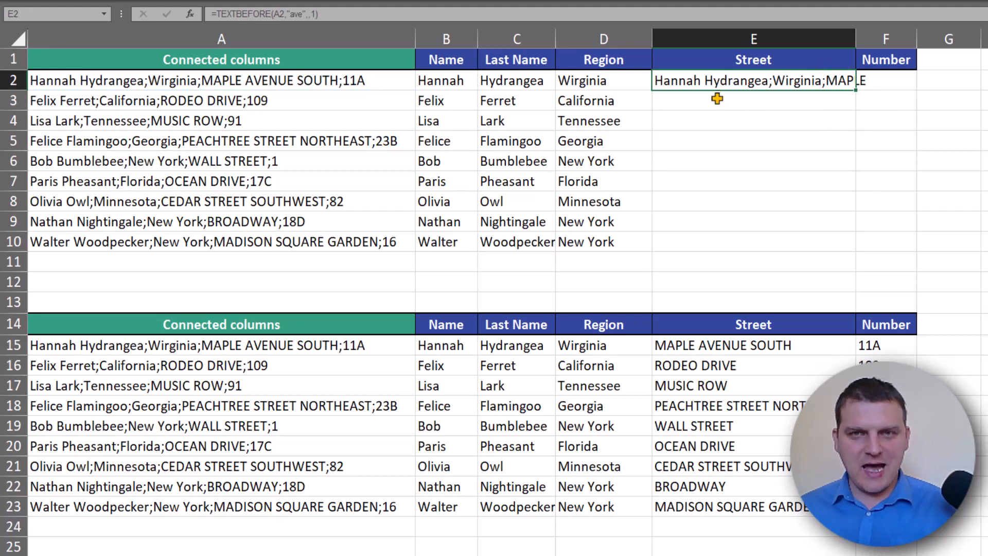
{"action": "key", "text": "F2"}
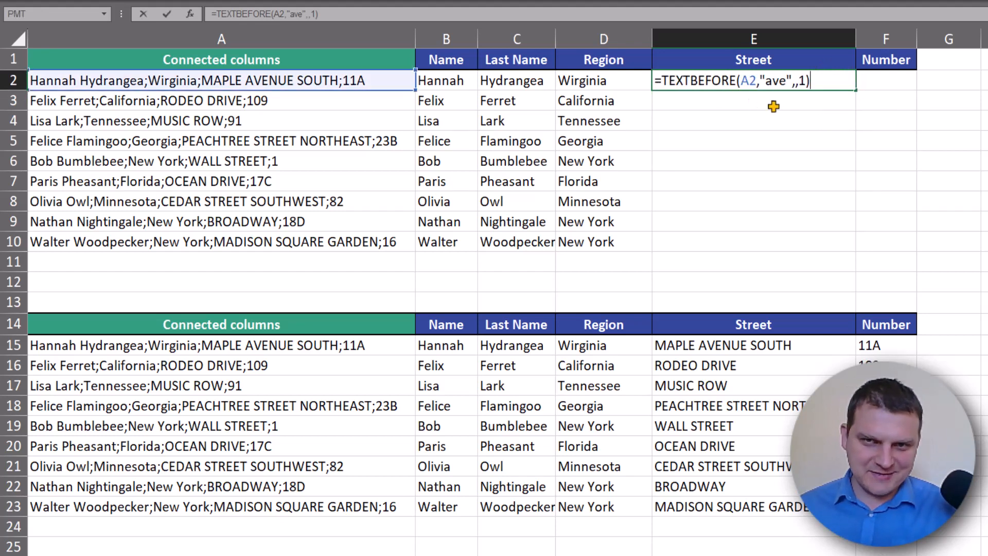
{"action": "left_click", "coordinate": [791, 82]}
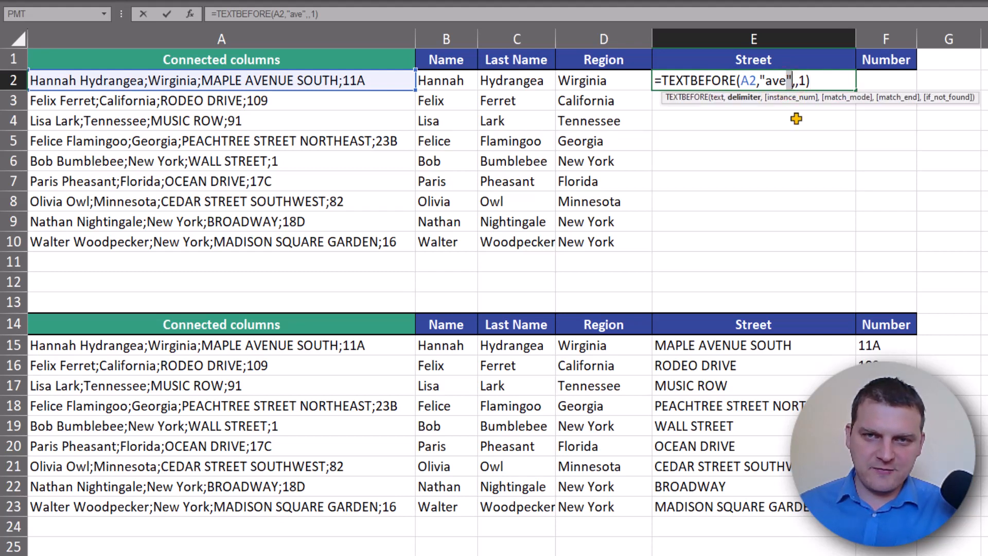
{"action": "key", "text": "BackSpace"}
{"action": "key", "text": "BackSpace"}
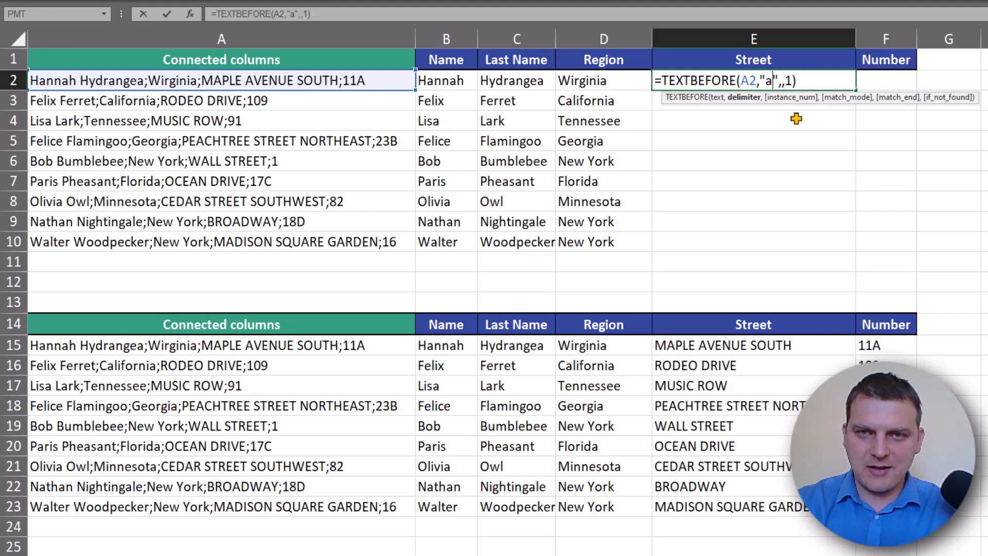
{"action": "key", "text": "BackSpace"}
{"action": "type", "text": ";"}
{"action": "key", "text": "Right"}
{"action": "key", "text": "Right"}
{"action": "key", "text": "Right"}
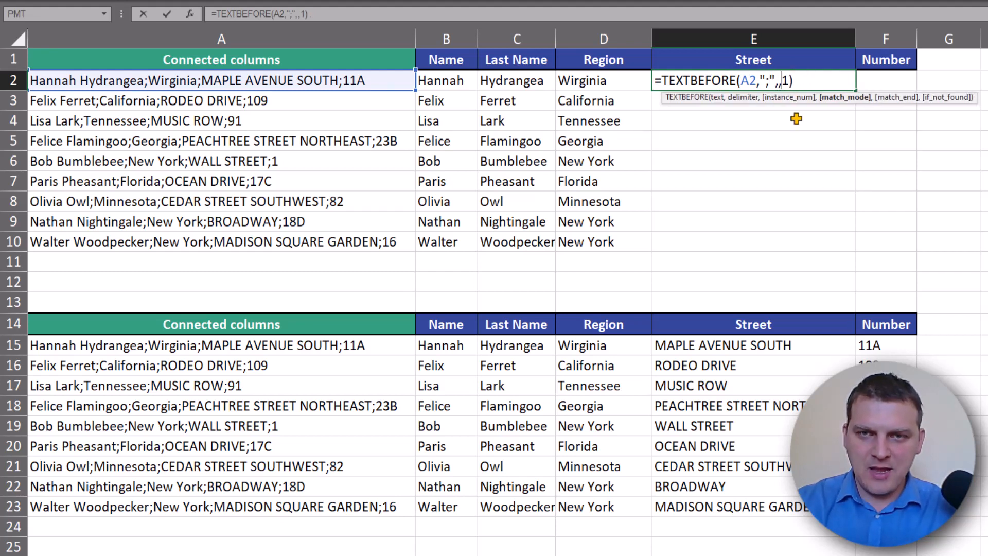
{"action": "key", "text": "BackSpace"}
{"action": "key", "text": "BackSpace"}
{"action": "key", "text": "Escape"}
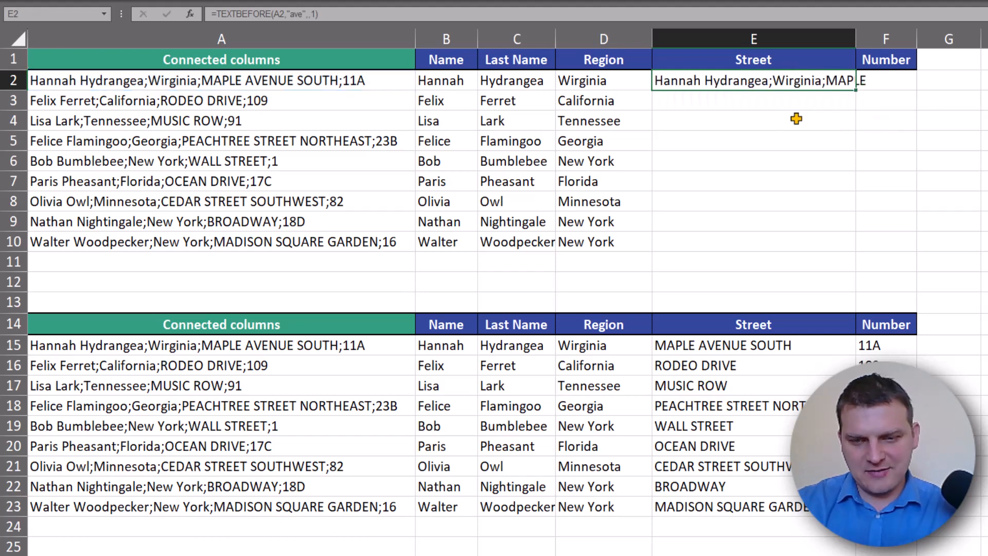
Clear the trial TEXTBEFORE formula from Street cell E2
{"action": "key", "text": "Delete"}
{"action": "key", "text": "Down"}
{"action": "key", "text": "Up"}
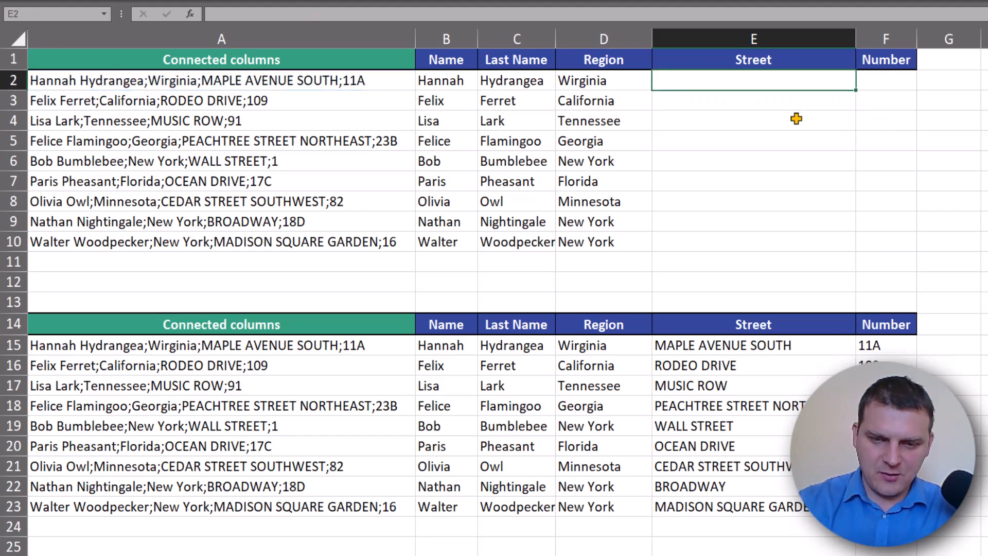
{"action": "type", "text": "=te"}
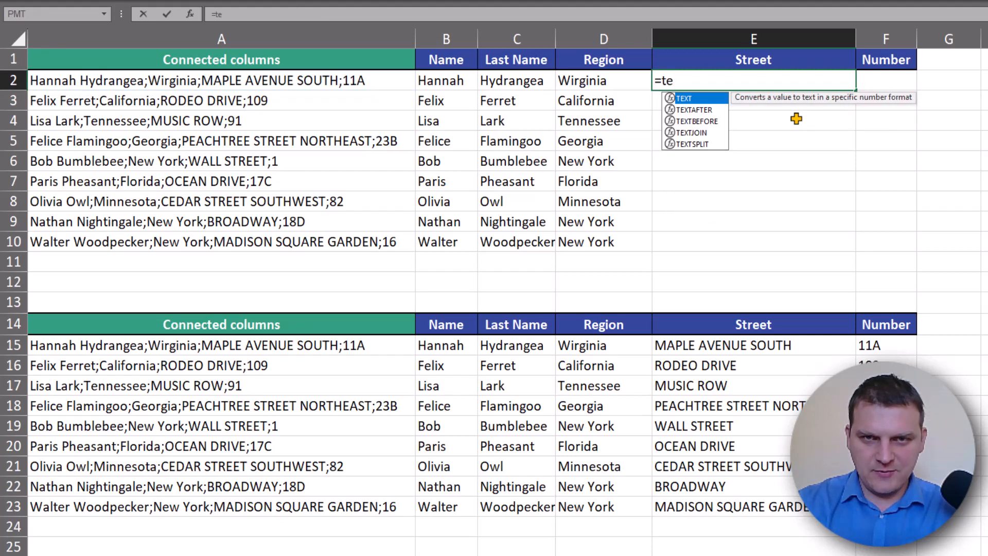
{"action": "key", "text": "Escape"}
{"action": "key", "text": "Escape"}
{"action": "key", "text": "Left"}
{"action": "key", "text": "F2"}
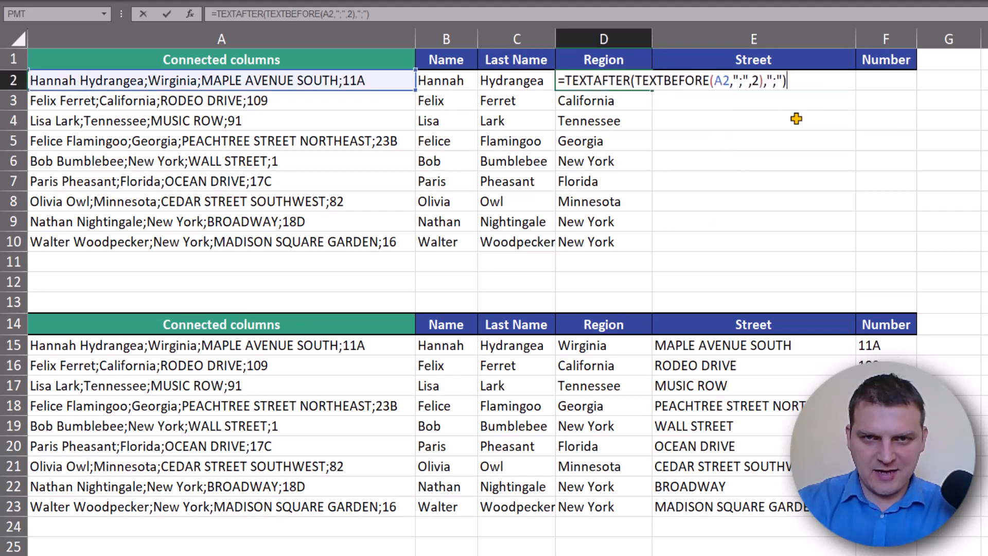
{"action": "key", "text": "Escape"}
{"action": "key", "text": "Right"}
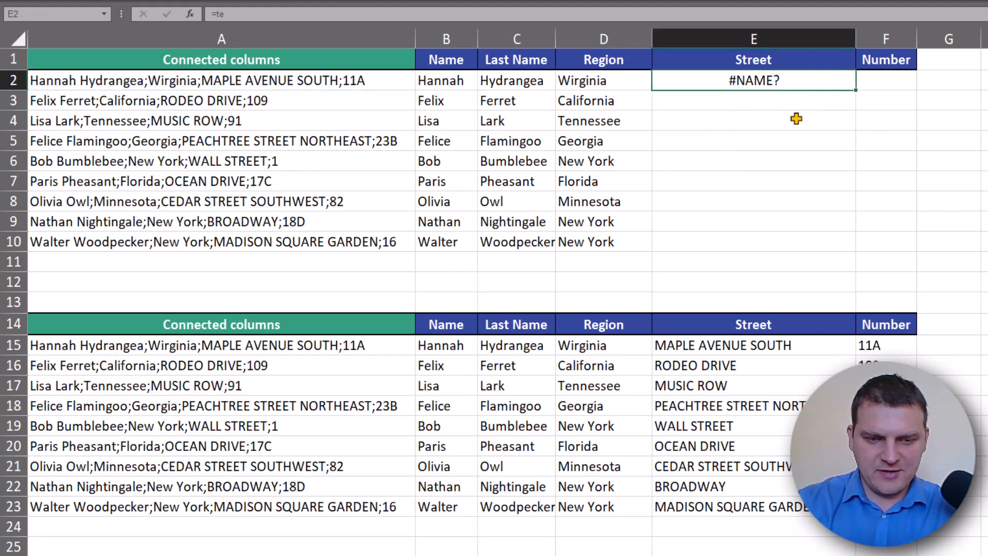
Enter =TEXTAFTER(A2,";",2) in Street cell E2 to extract the text after the second semicolon
{"action": "type", "text": "=te"}
{"action": "key", "text": "Down"}
{"action": "key", "text": "Tab"}
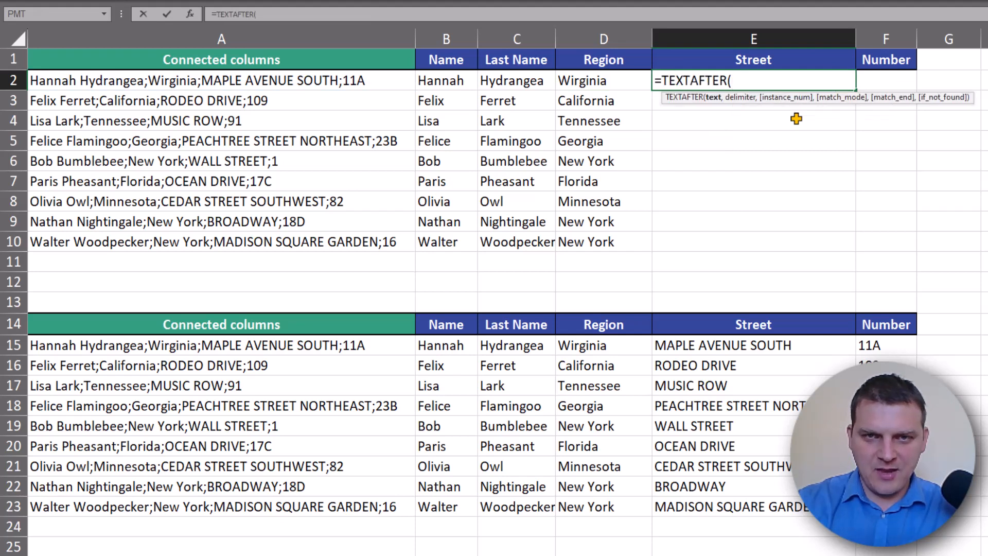
{"action": "type", "text": "a2,"}
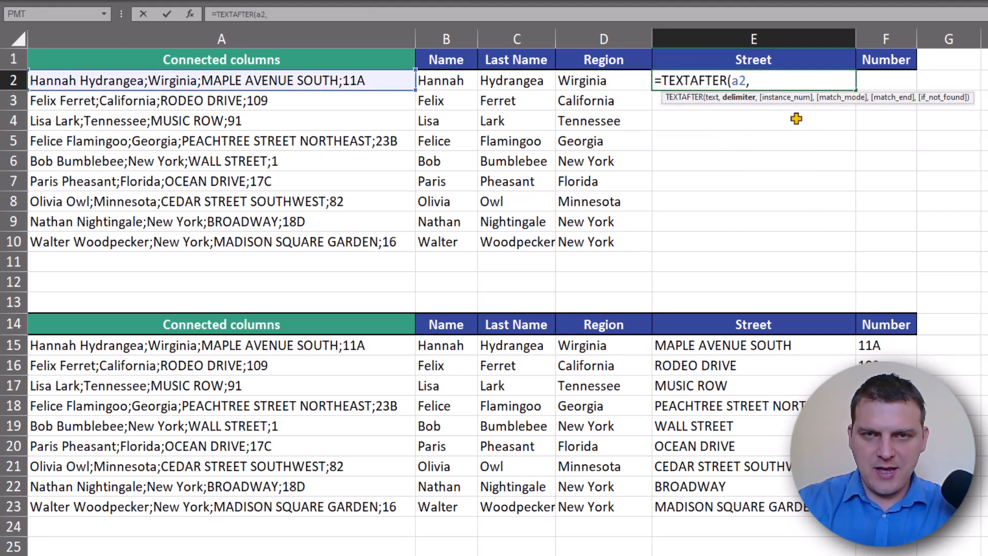
{"action": "type", "text": "\";\""}
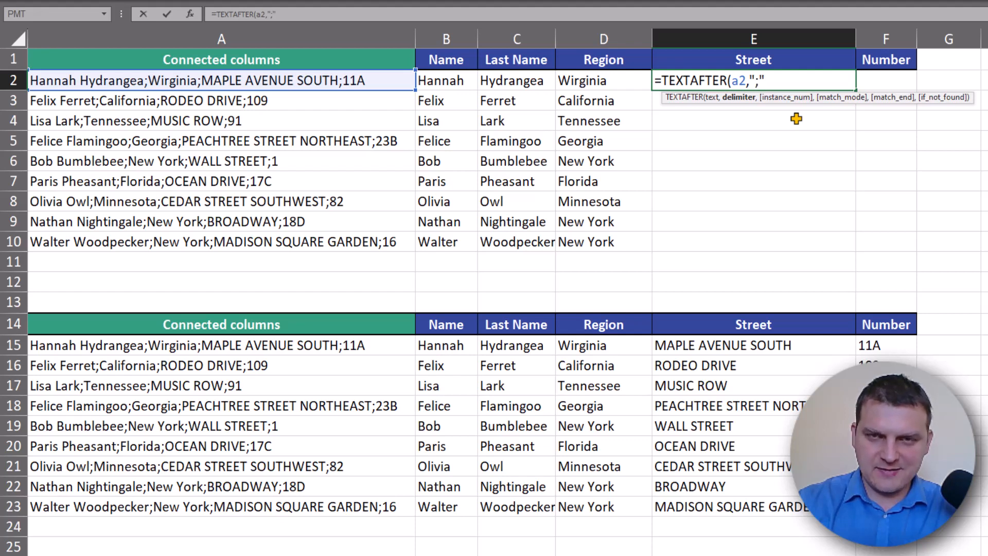
{"action": "type", "text": ",2"}
{"action": "key", "text": "Return"}
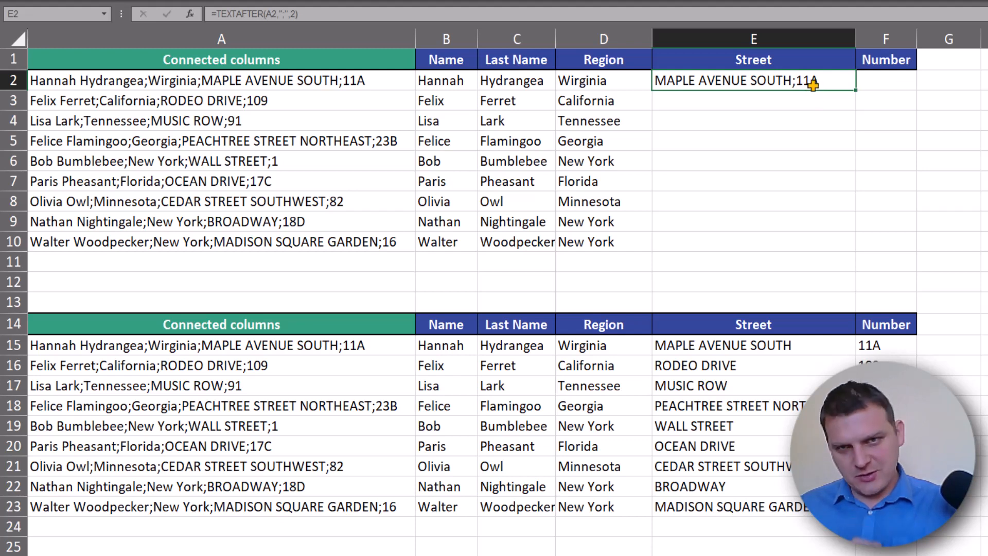
{"action": "key", "text": "F2"}
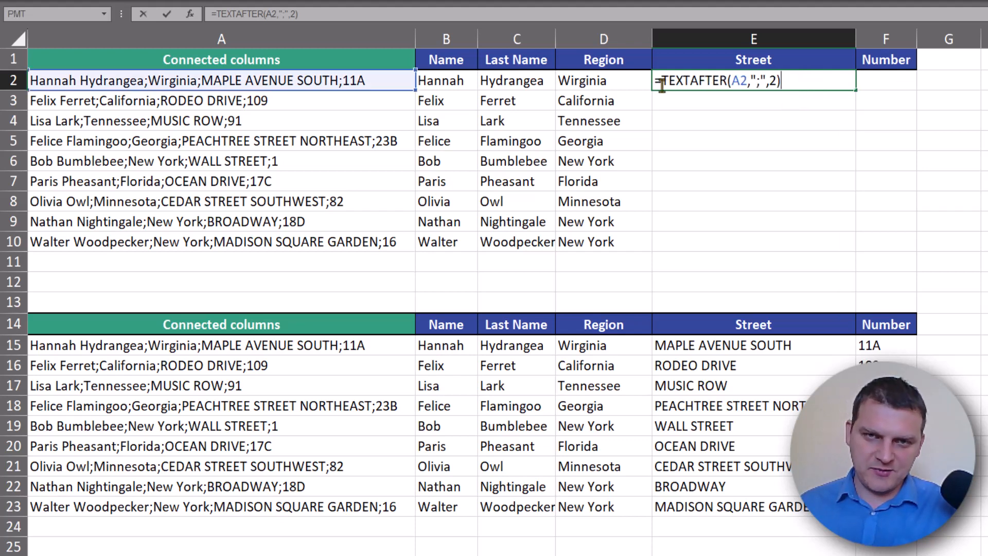
{"action": "key", "text": "ctrl+Return"}
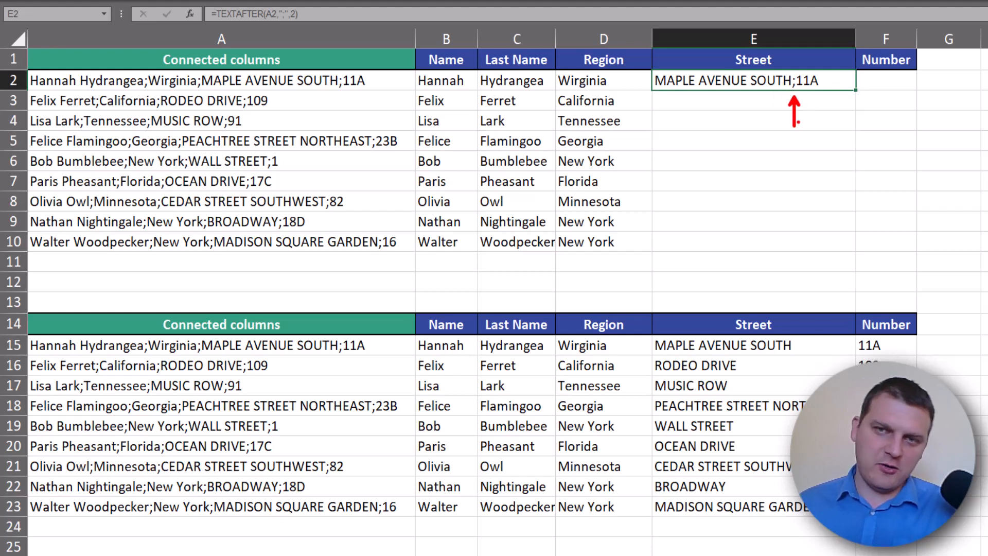
Wrap E2's formula as =TEXTBEFORE(TEXTAFTER(A2,";",2),";") and fill it down the Street column to E10
{"action": "double_click", "coordinate": [662, 81]}
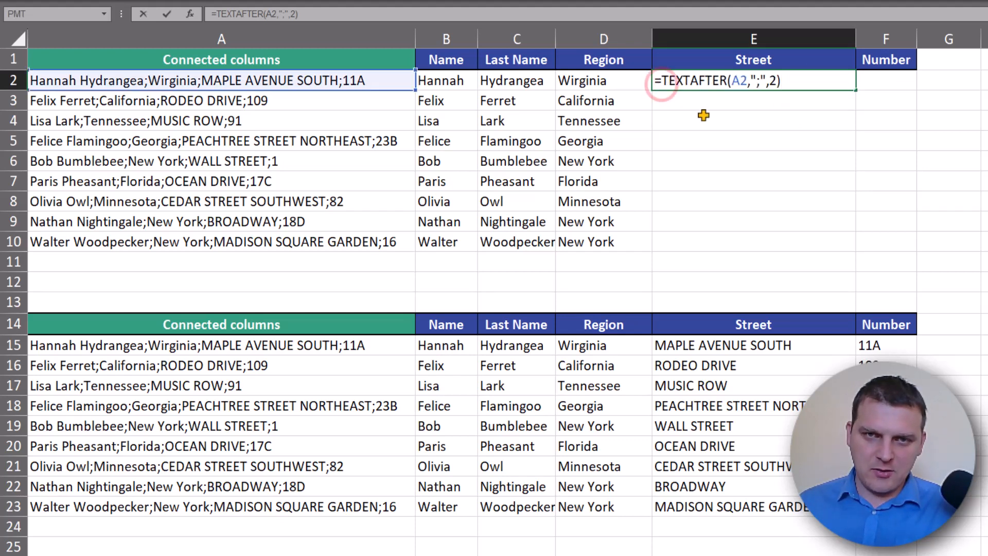
{"action": "type", "text": "te"}
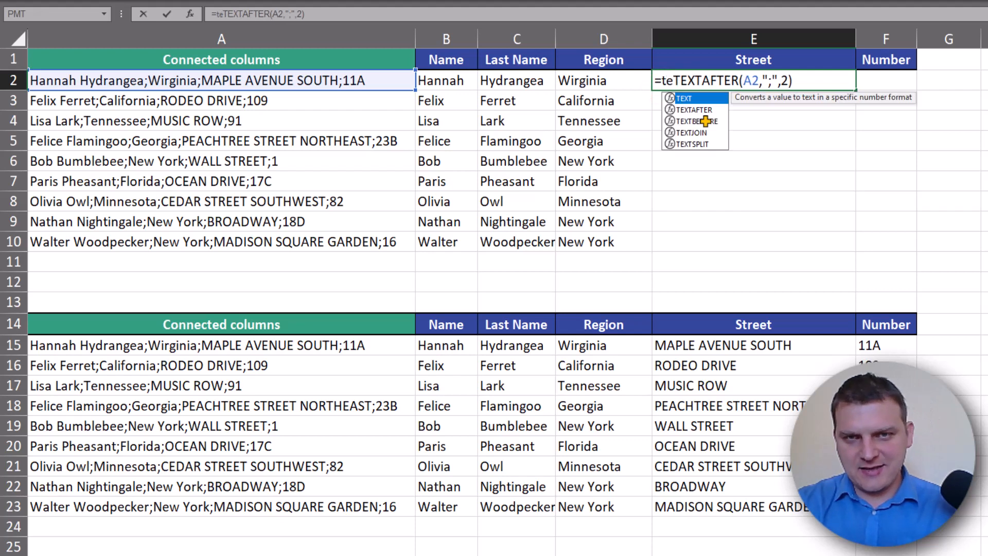
{"action": "key", "text": "Down"}
{"action": "key", "text": "Down"}
{"action": "key", "text": "Tab"}
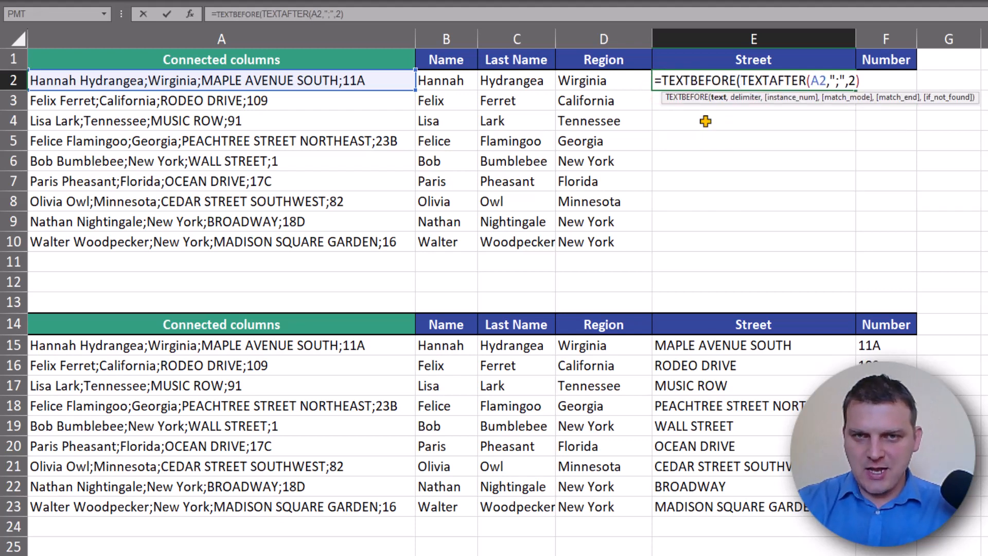
{"action": "key", "text": "shift+End"}
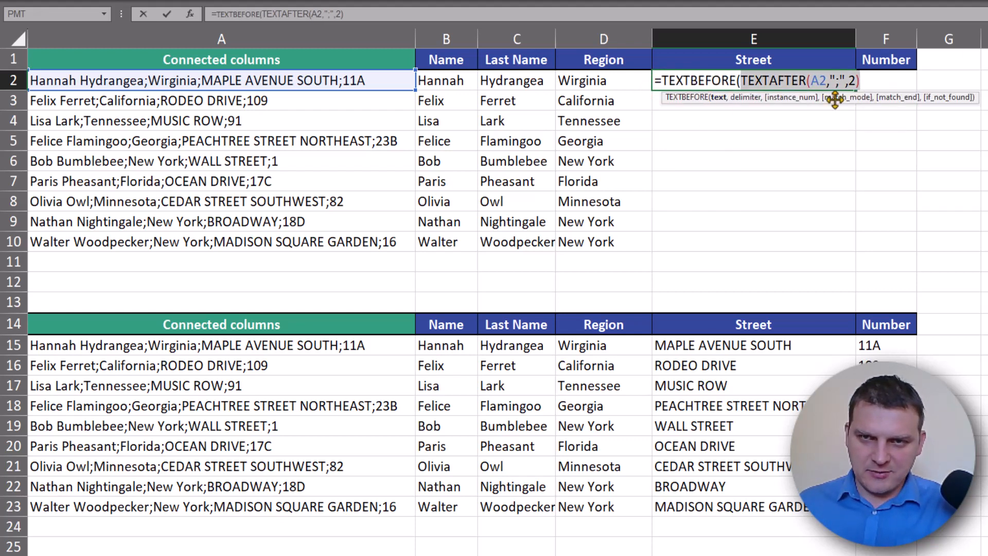
{"action": "left_click", "coordinate": [868, 81]}
{"action": "type", "text": ",\";"}
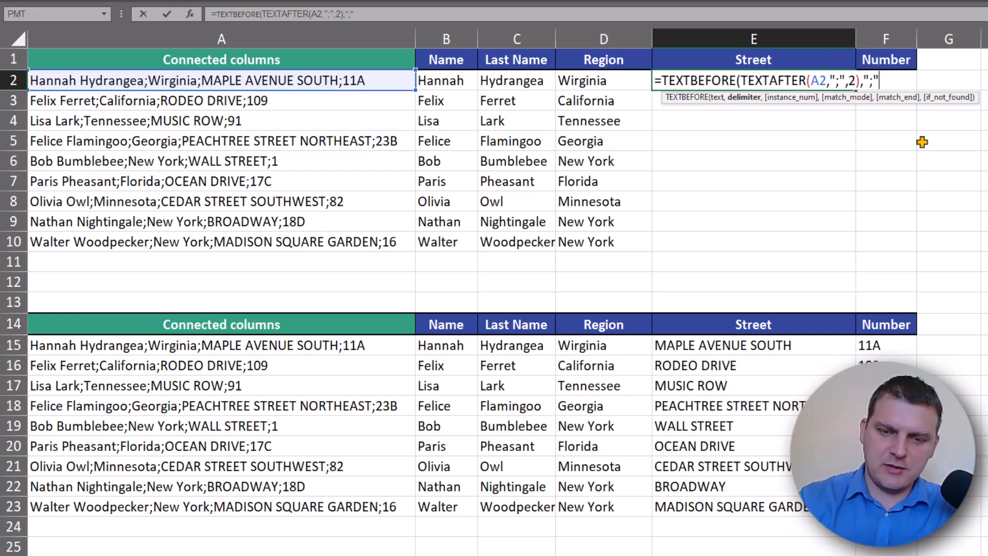
{"action": "type", "text": "\")"}
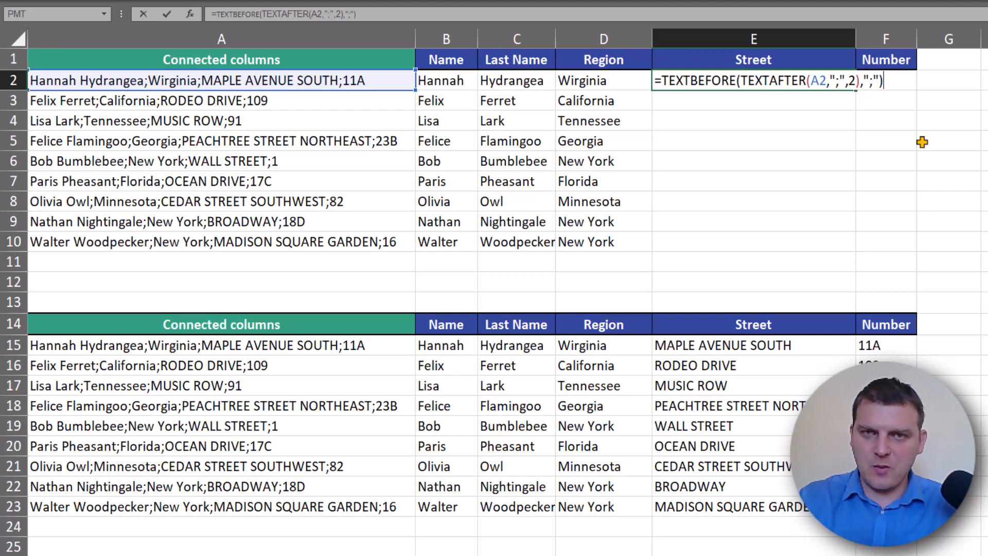
{"action": "key", "text": "Return"}
{"action": "left_click", "coordinate": [822, 74]}
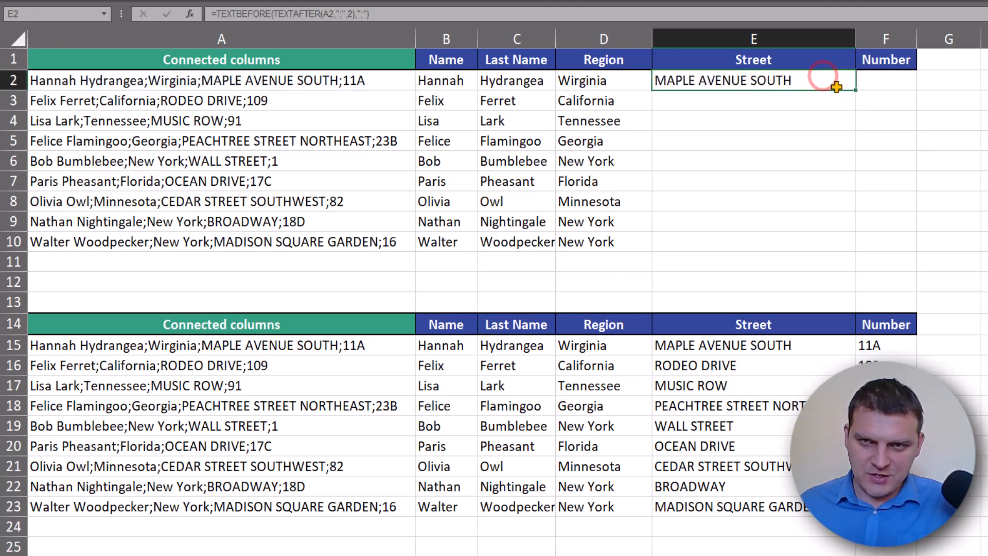
{"action": "double_click", "coordinate": [850, 89]}
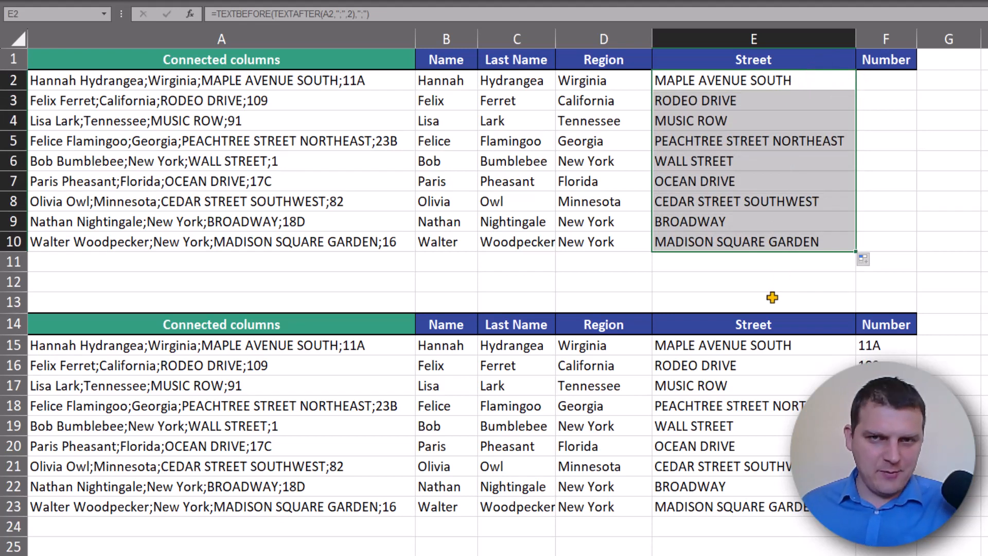
Enter =TEXTAFTER(A2,";",-1) in Number cell F2 to extract the text after the last semicolon
{"action": "left_click", "coordinate": [876, 81]}
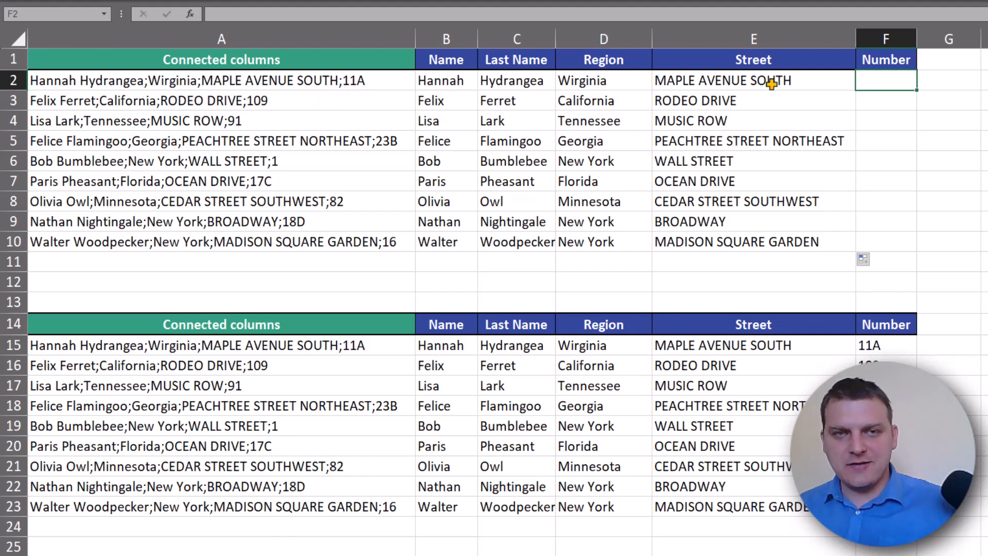
{"action": "type", "text": "=te"}
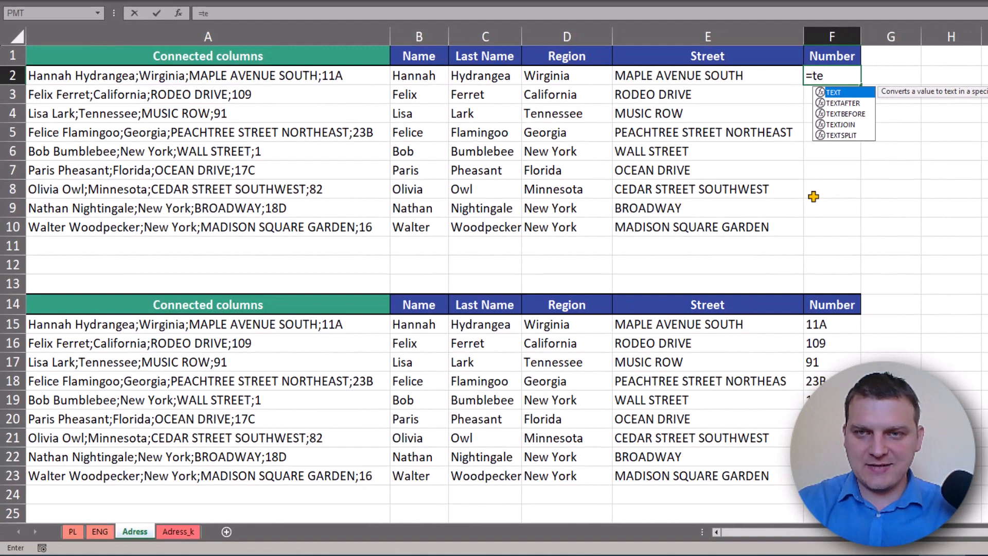
{"action": "key", "text": "Down"}
{"action": "key", "text": "Tab"}
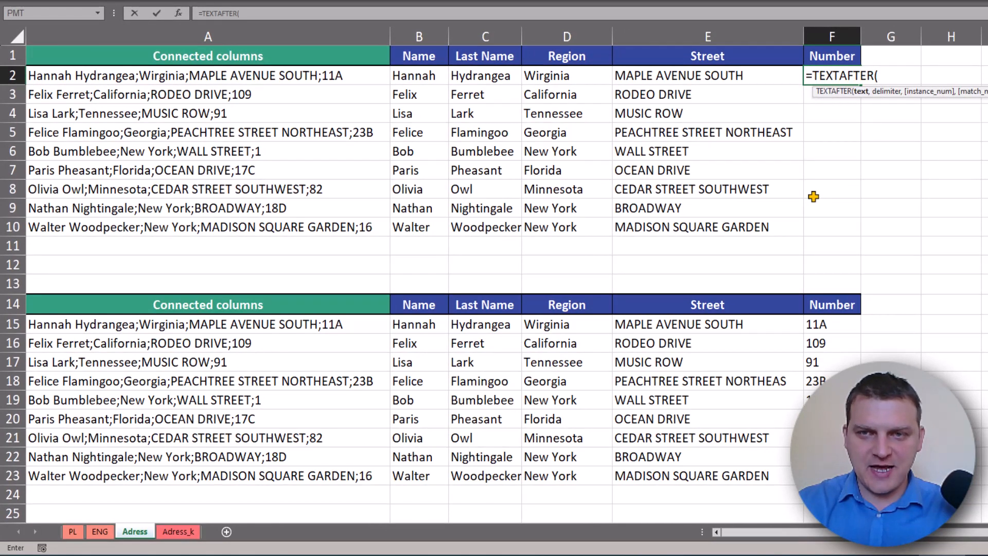
{"action": "type", "text": "a2,\";"}
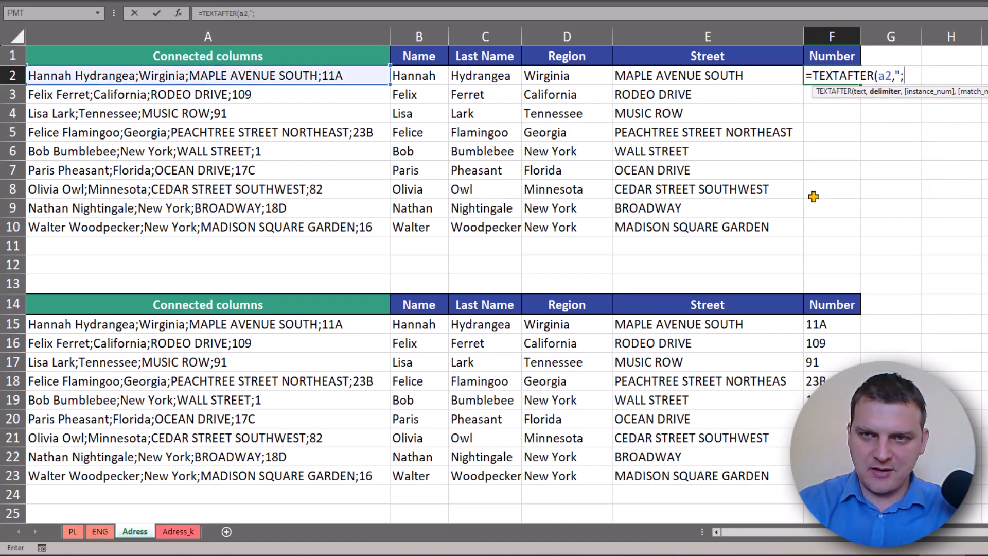
{"action": "type", "text": "\","}
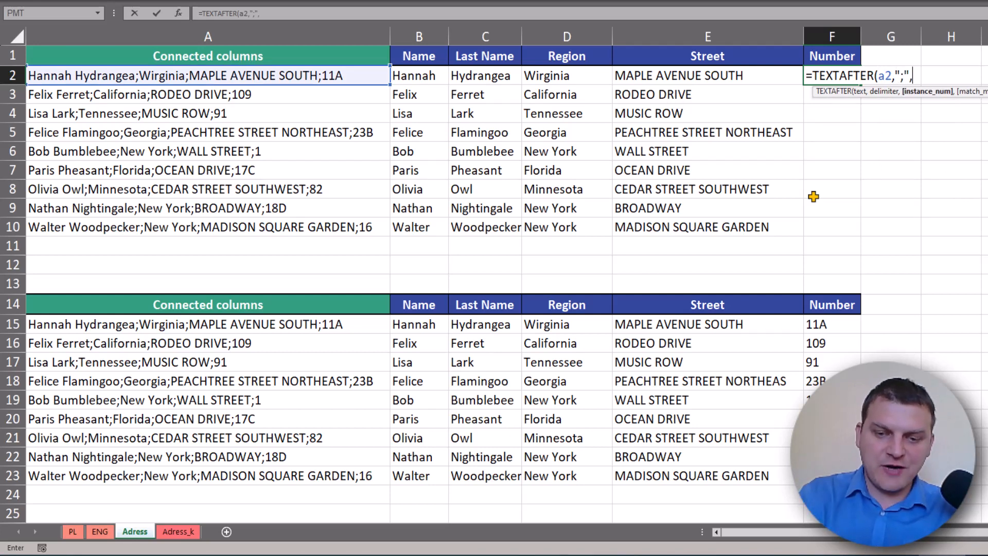
{"action": "type", "text": "-1"}
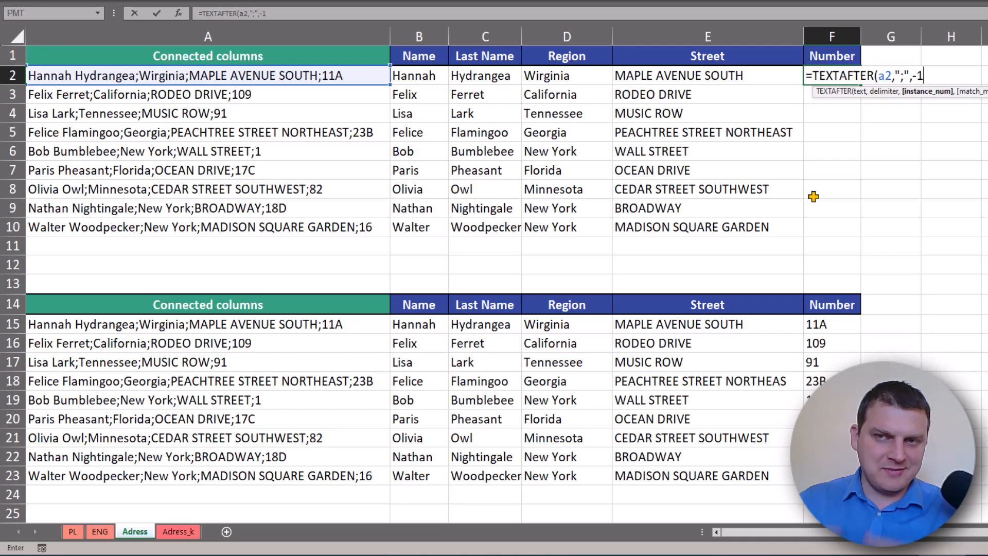
{"action": "type", "text": ")"}
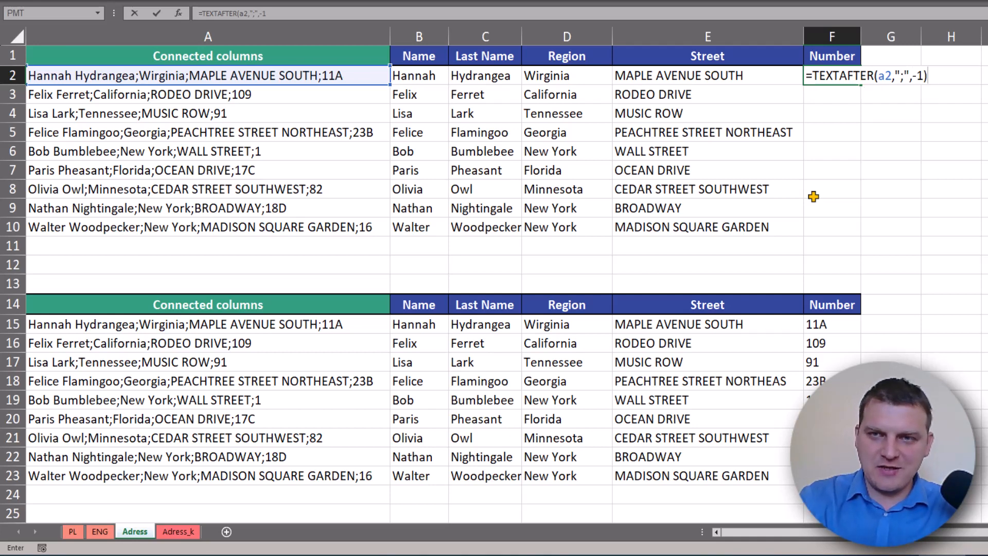
{"action": "key", "text": "ctrl+Return"}
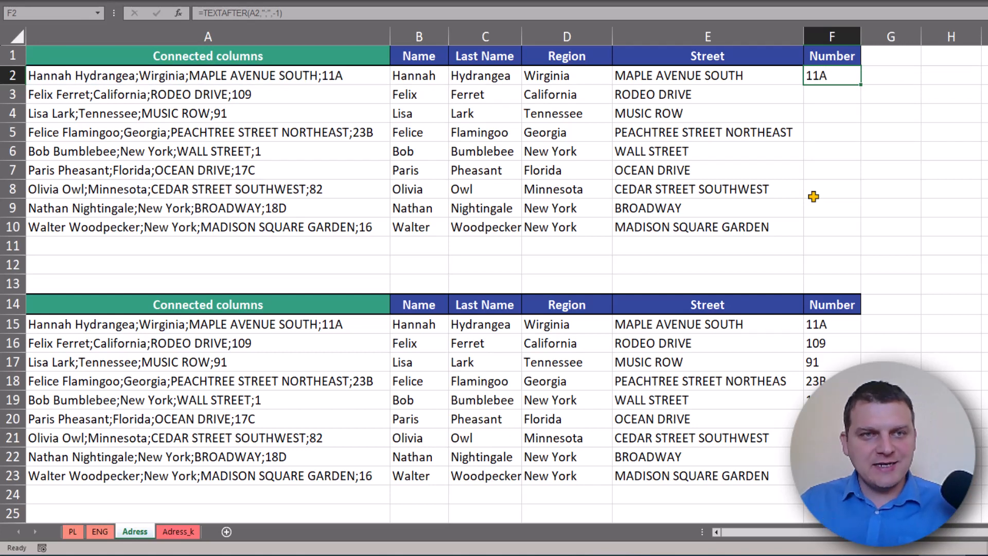
Set the instance_num argument in F2's formula to -2, giving =TEXTAFTER(A2,";",-2)
{"action": "key", "text": "F2"}
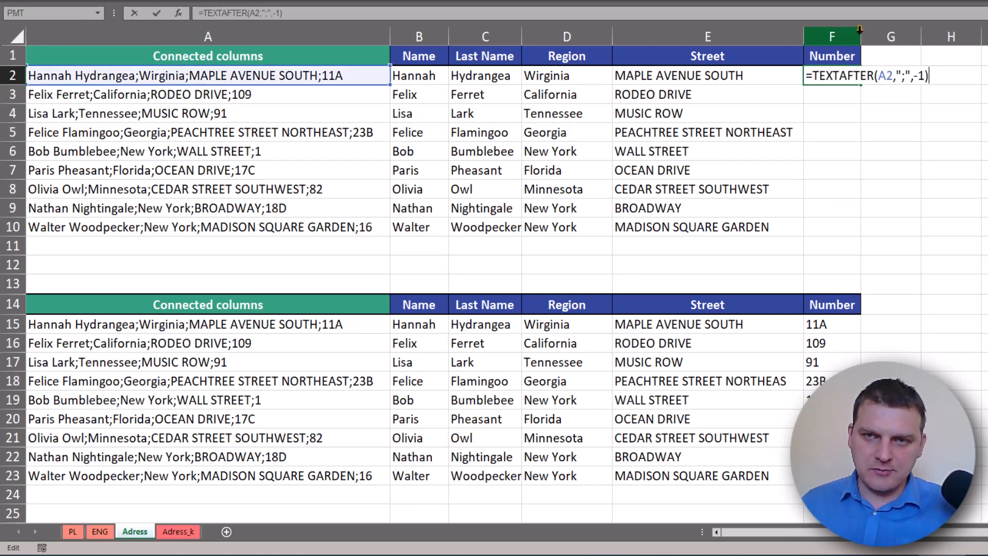
{"action": "type", "text": "2"}
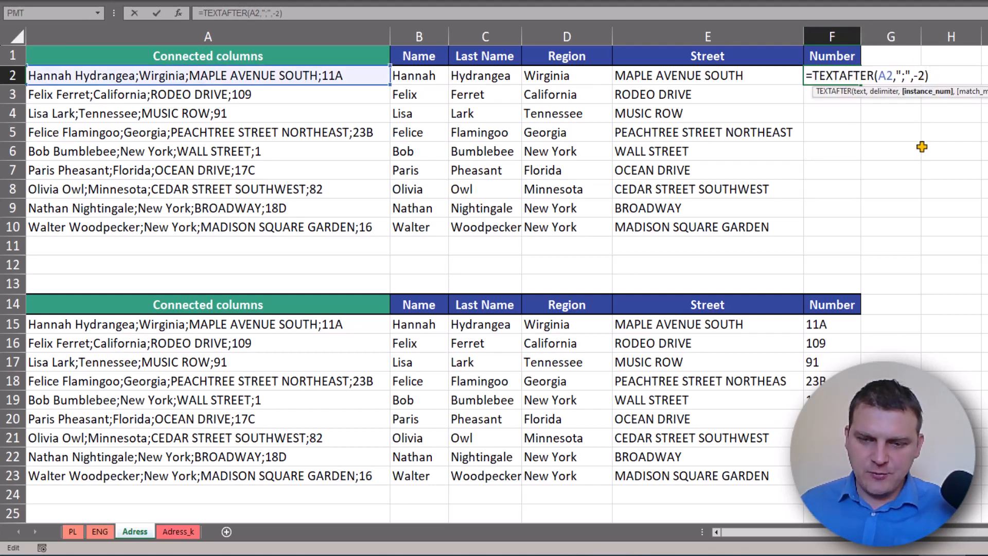
{"action": "key", "text": "Return"}
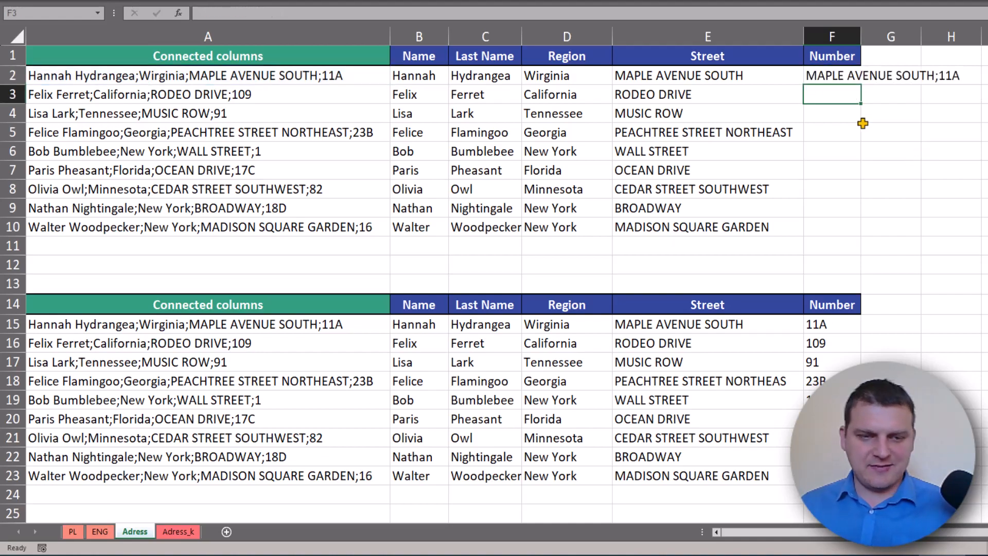
Set the instance_num argument in F2's formula to -3, making it =TEXTAFTER(A2,";",-3)
{"action": "double_click", "coordinate": [848, 75]}
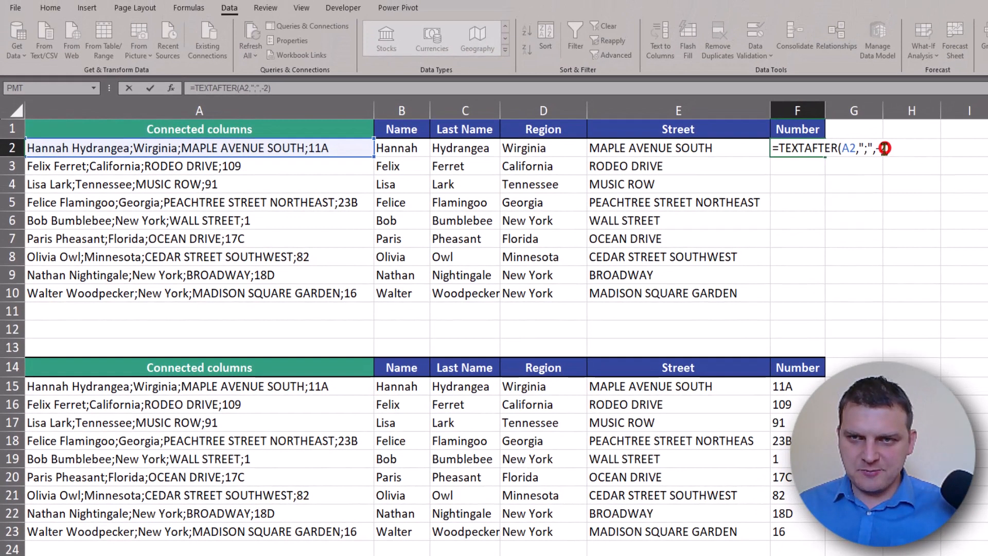
{"action": "key", "text": "Left"}
{"action": "key", "text": "BackSpace"}
{"action": "type", "text": "3"}
{"action": "key", "text": "Return"}
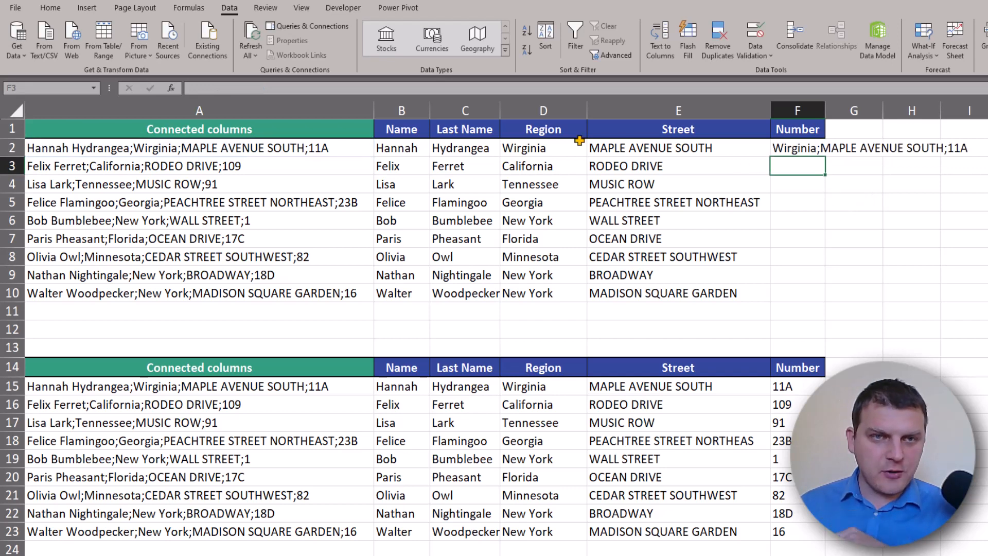
Set F2's instance_num to -1, making it =TEXTAFTER(A2,";",-1), and fill the formula down the Number column to F10
{"action": "left_click", "coordinate": [818, 151]}
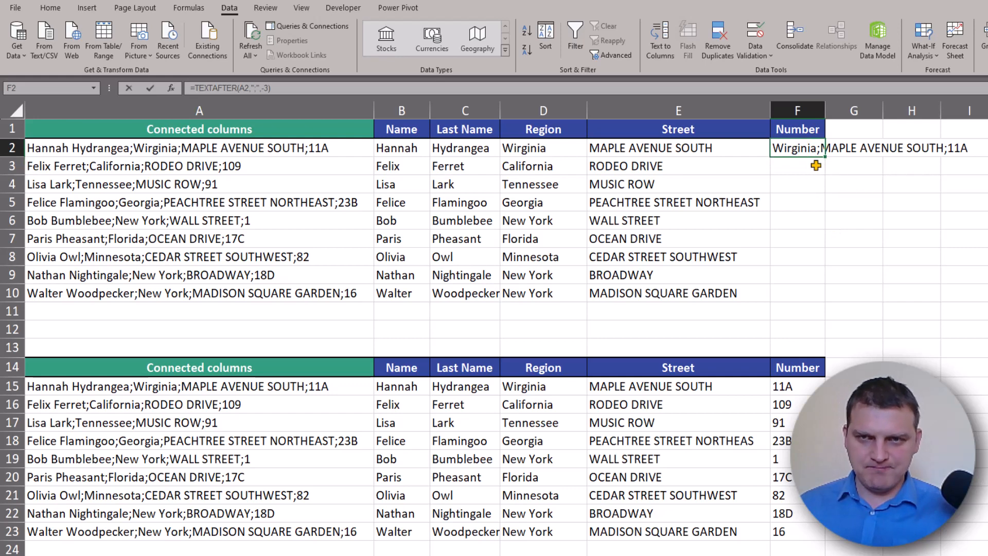
{"action": "key", "text": "F2"}
{"action": "left_click", "coordinate": [881, 148]}
{"action": "type", "text": "1"}
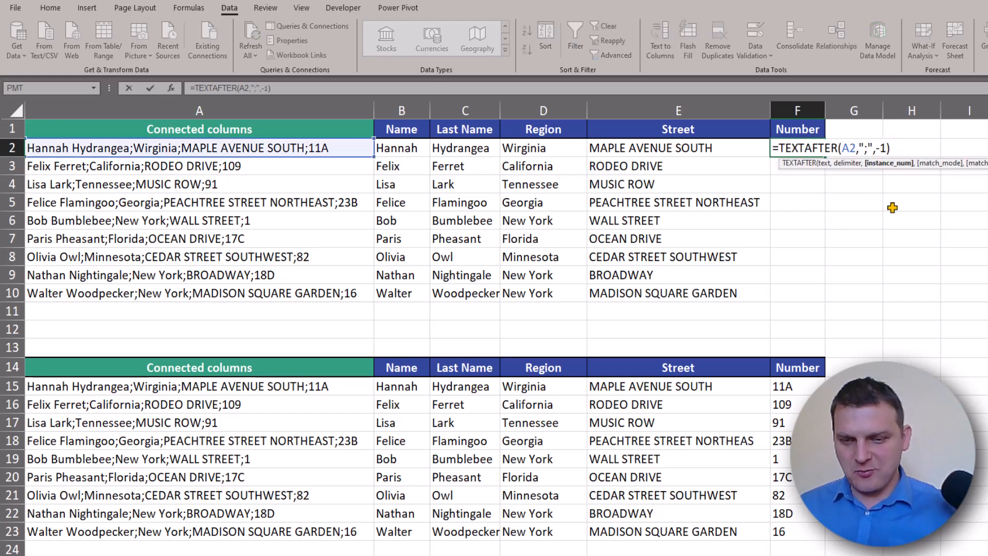
{"action": "key", "text": "Return"}
{"action": "left_click", "coordinate": [814, 150]}
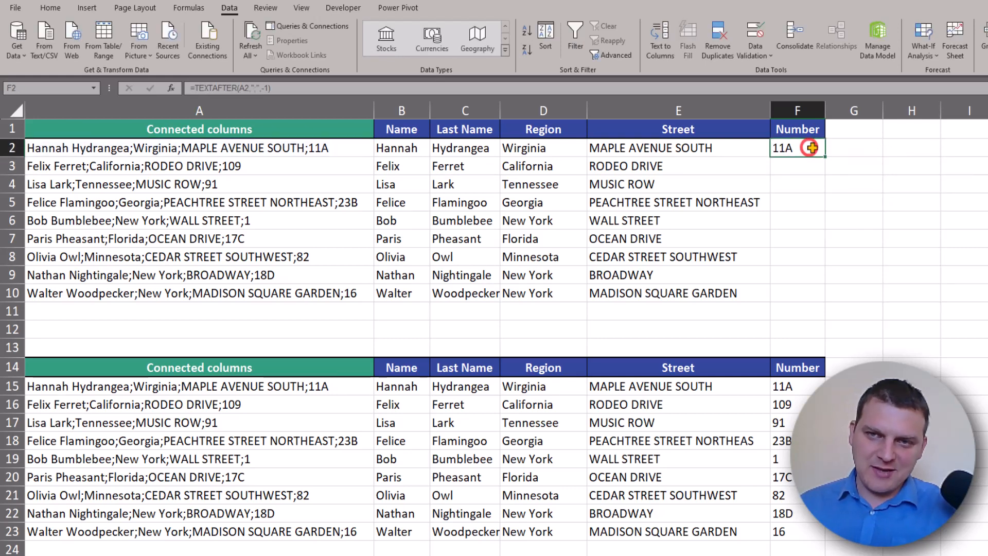
{"action": "double_click", "coordinate": [829, 156]}
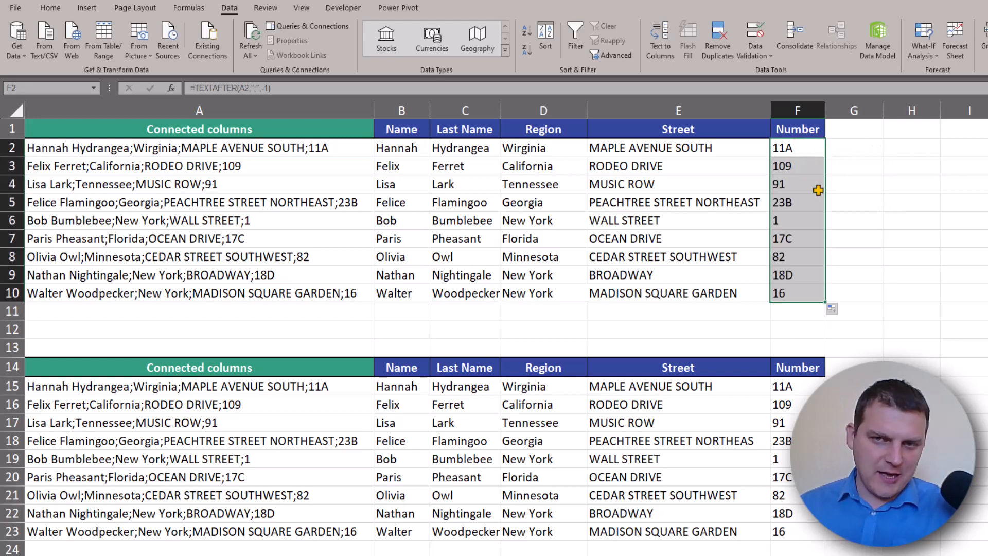
Review the TEXTBEFORE and TEXTAFTER formulas in row 2, from Number cell F2 back to Name cell B2, without changing them
{"action": "double_click", "coordinate": [802, 149]}
{"action": "key", "text": "Escape"}
{"action": "double_click", "coordinate": [703, 151]}
{"action": "key", "text": "Escape"}
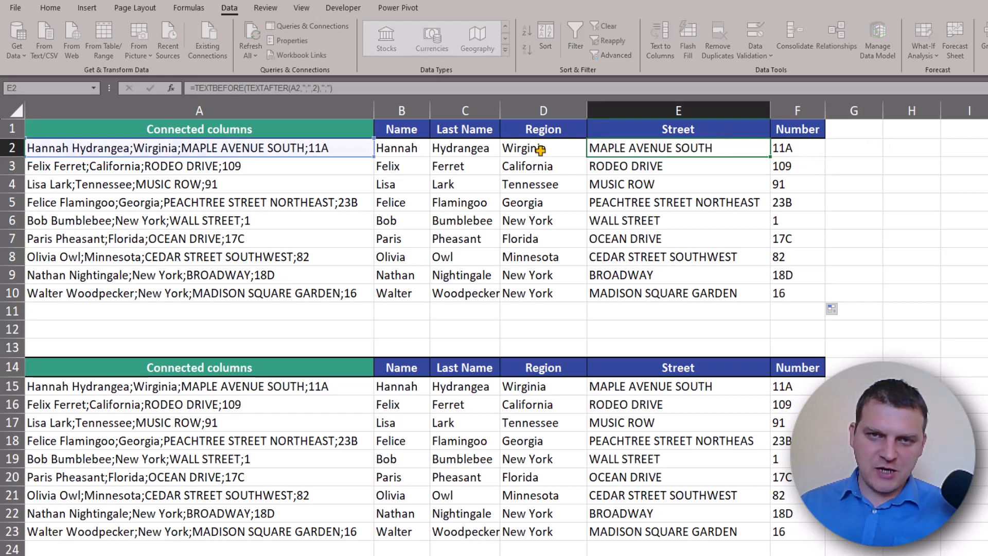
{"action": "double_click", "coordinate": [538, 150]}
{"action": "key", "text": "Escape"}
{"action": "double_click", "coordinate": [480, 149]}
{"action": "key", "text": "Escape"}
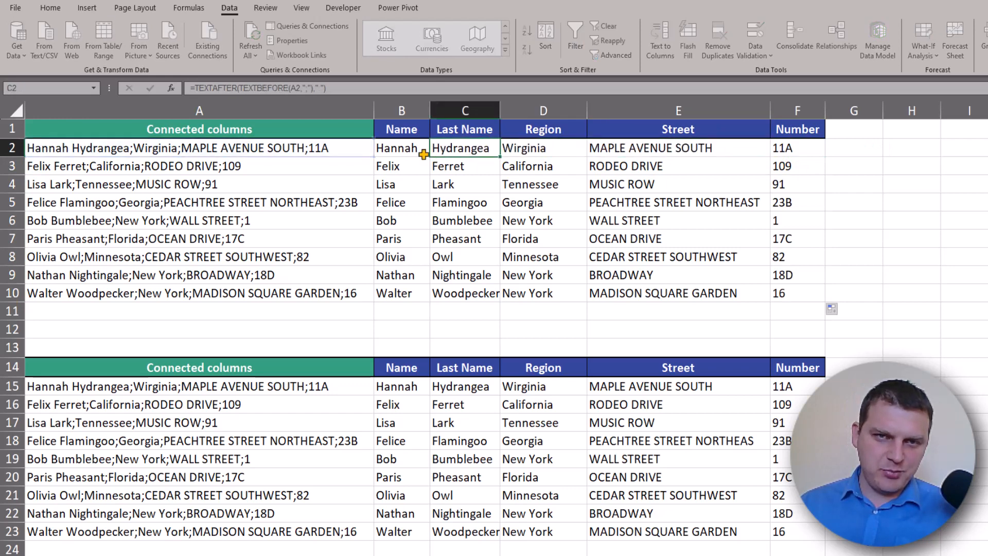
{"action": "double_click", "coordinate": [414, 152]}
{"action": "key", "text": "Escape"}
Examine the older-style formulas in row 15 of the lower table, from Name cell B15 through Street cell E15, for comparison
{"action": "double_click", "coordinate": [414, 388]}
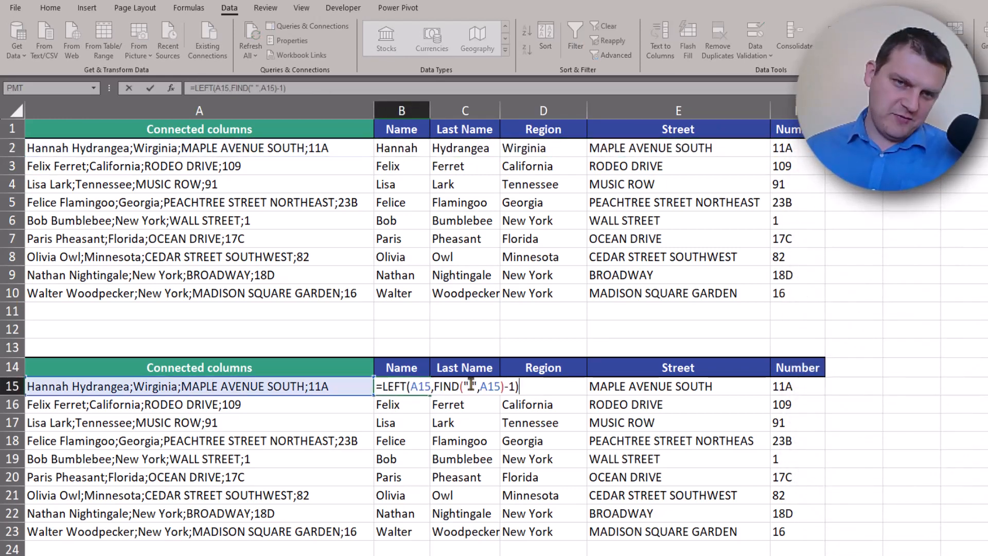
{"action": "key", "text": "Escape"}
{"action": "left_click", "coordinate": [482, 391]}
{"action": "double_click", "coordinate": [486, 391]}
{"action": "key", "text": "Escape"}
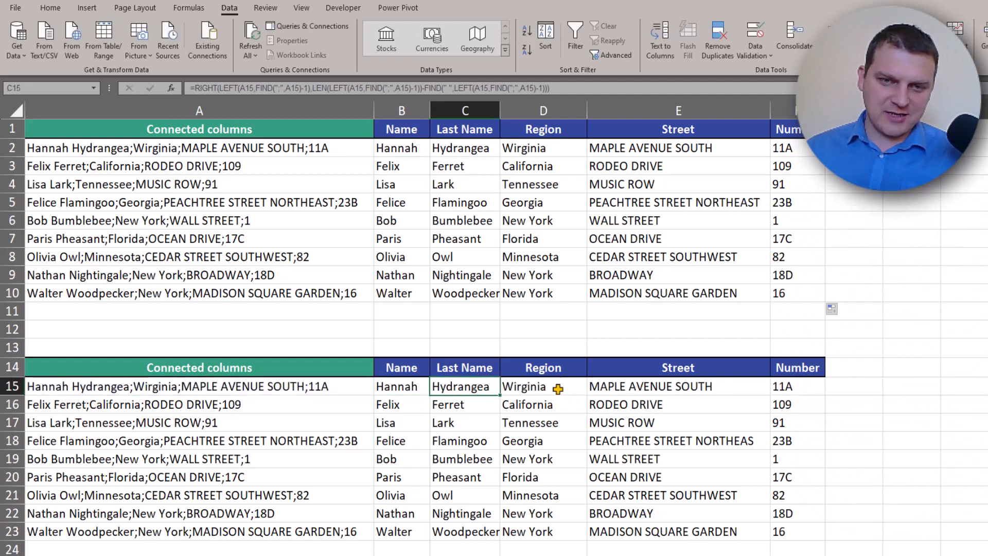
{"action": "double_click", "coordinate": [519, 390]}
{"action": "key", "text": "Escape"}
{"action": "double_click", "coordinate": [647, 394]}
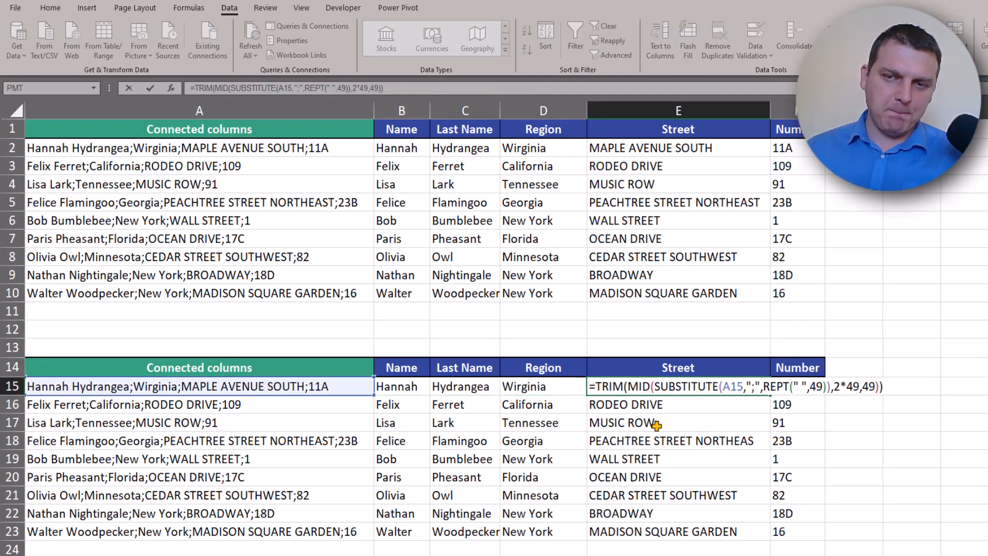